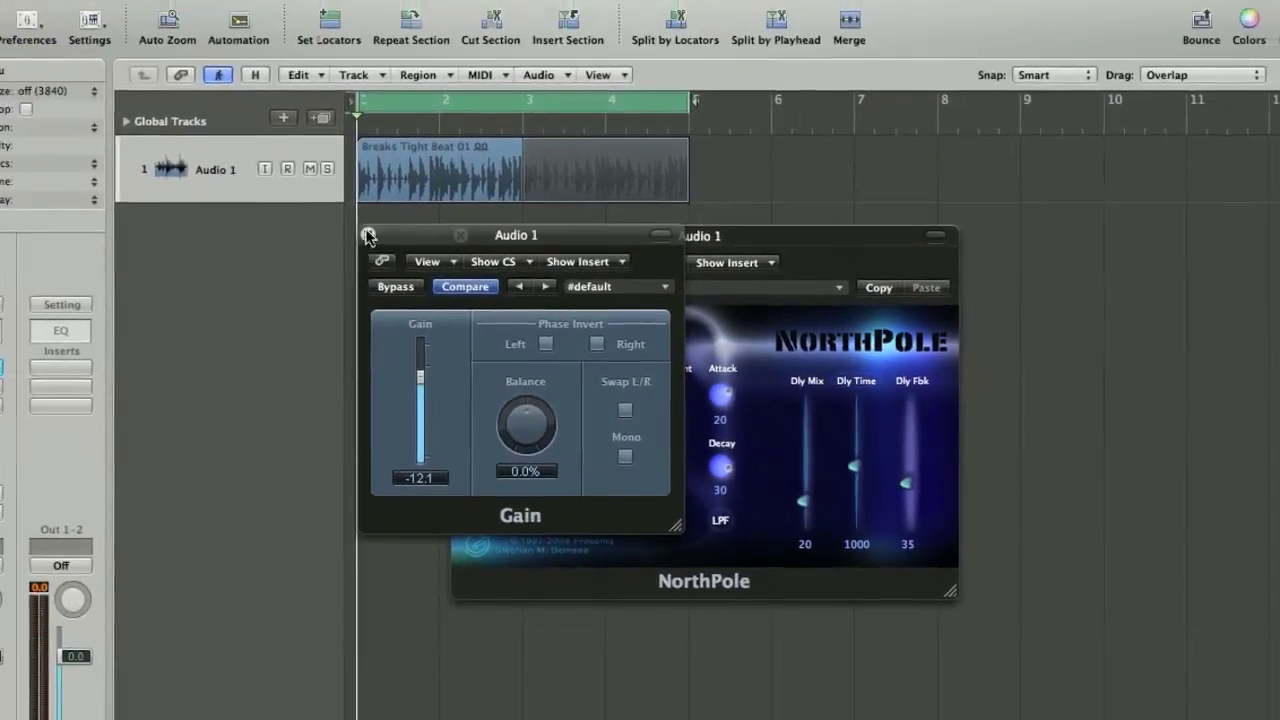
Close the Gain window and sweep NorthPole's Mix down to 0 and back up to 99.
{"action": "left_click", "coordinate": [368, 236]}
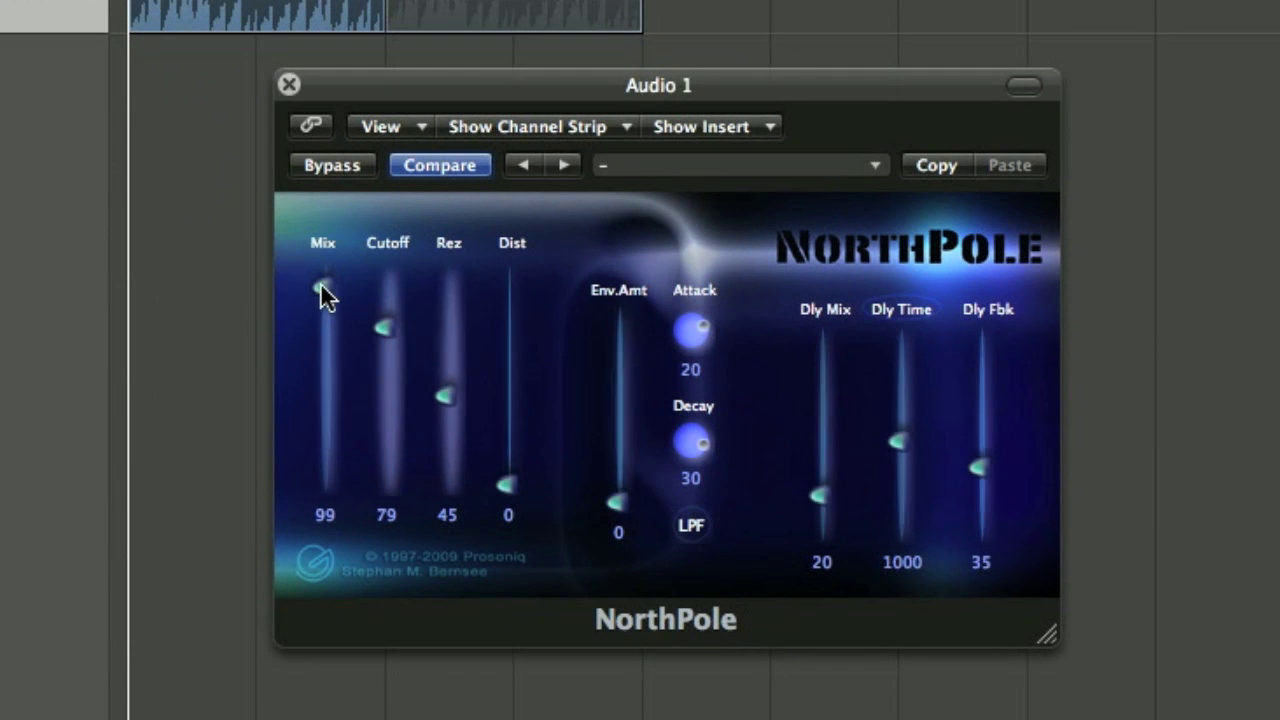
{"action": "left_click_drag", "start_coordinate": [320, 284], "coordinate": [323, 484]}
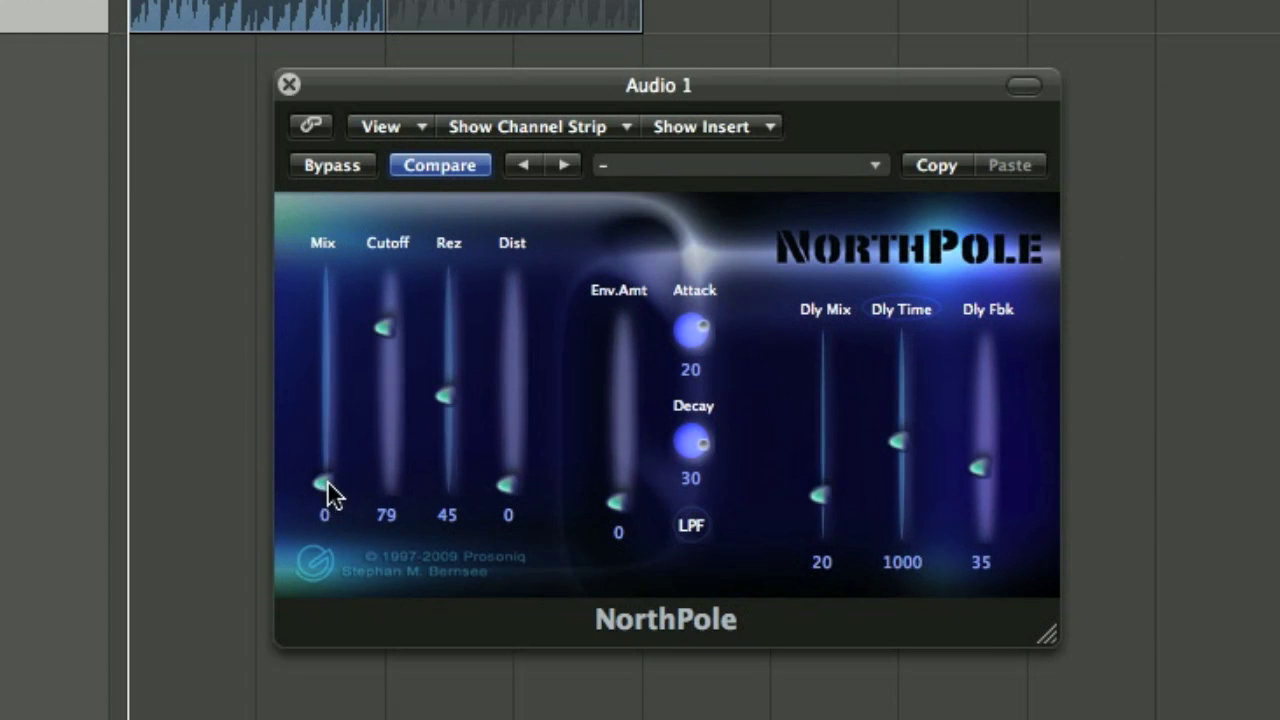
{"action": "left_click_drag", "start_coordinate": [327, 482], "coordinate": [325, 286]}
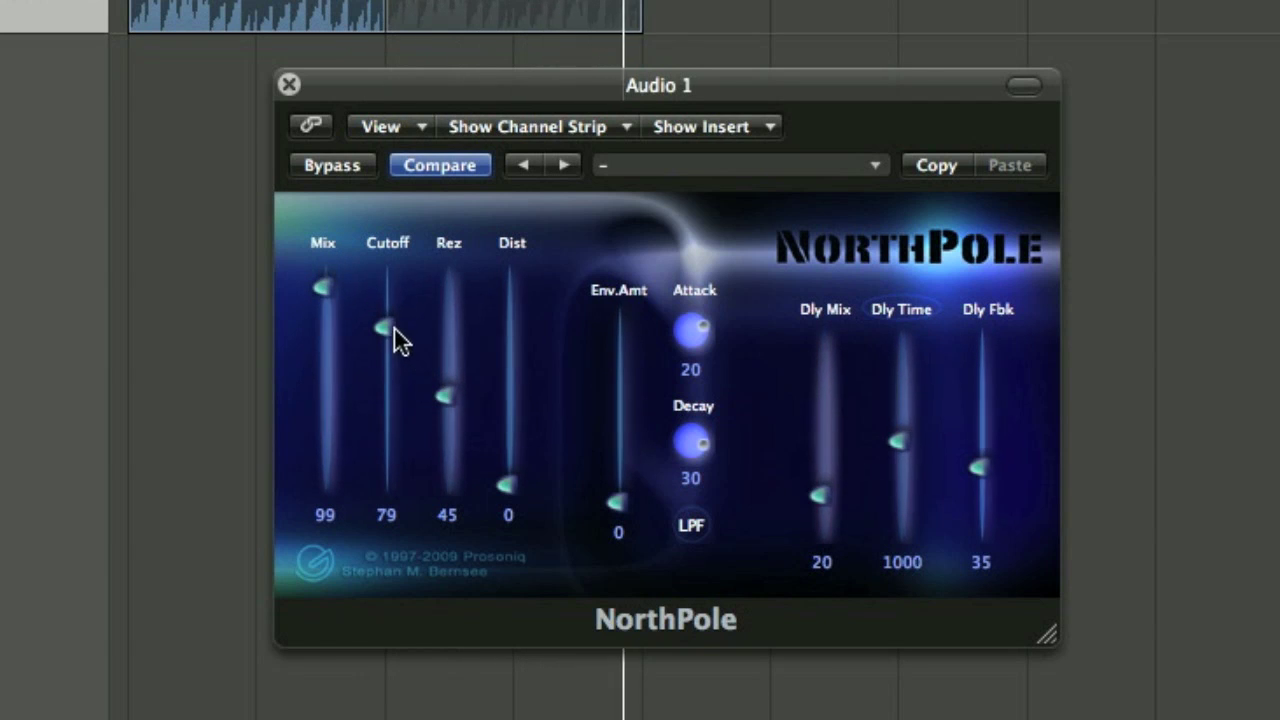
Sweep the filter's Cutoff and Rez, ending with Cutoff at 37 and Rez at 99.
{"action": "left_click_drag", "start_coordinate": [394, 330], "coordinate": [388, 298]}
{"action": "left_click_drag", "start_coordinate": [443, 396], "coordinate": [398, 411]}
{"action": "left_click", "coordinate": [383, 298]}
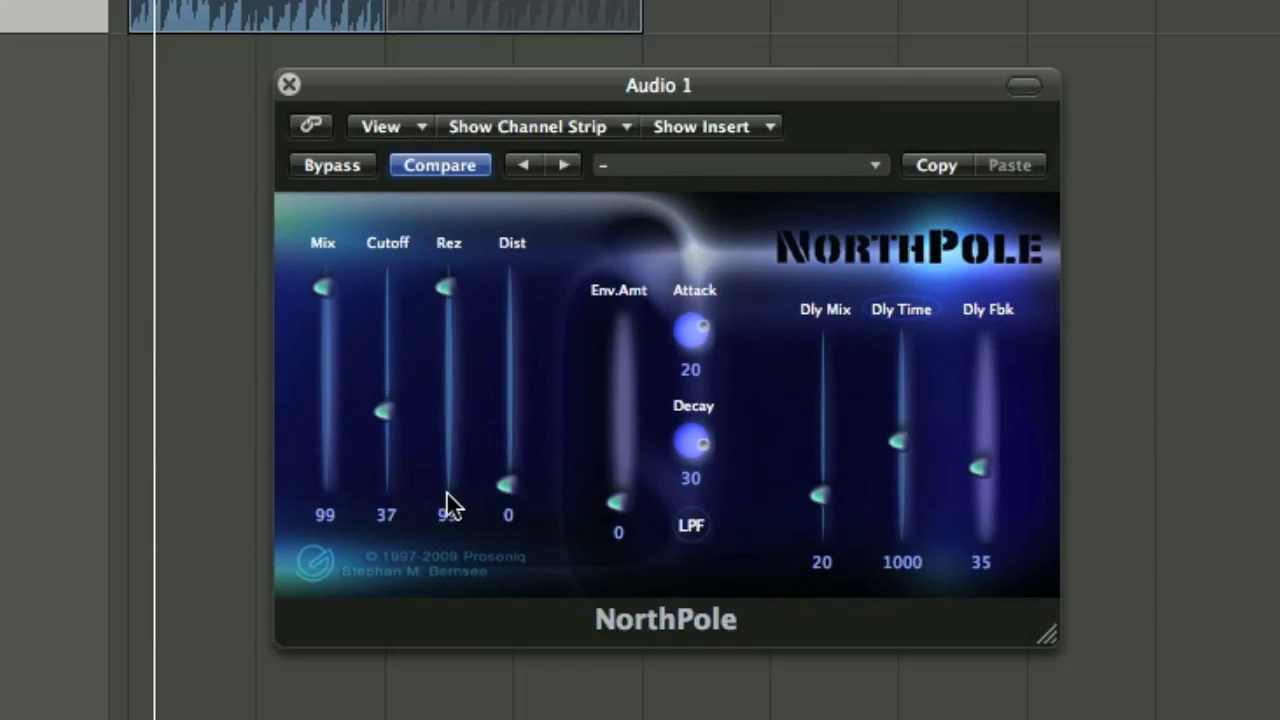
Toggle the filter type between band-pass and low-pass, ending on BPF.
{"action": "left_click", "coordinate": [692, 530]}
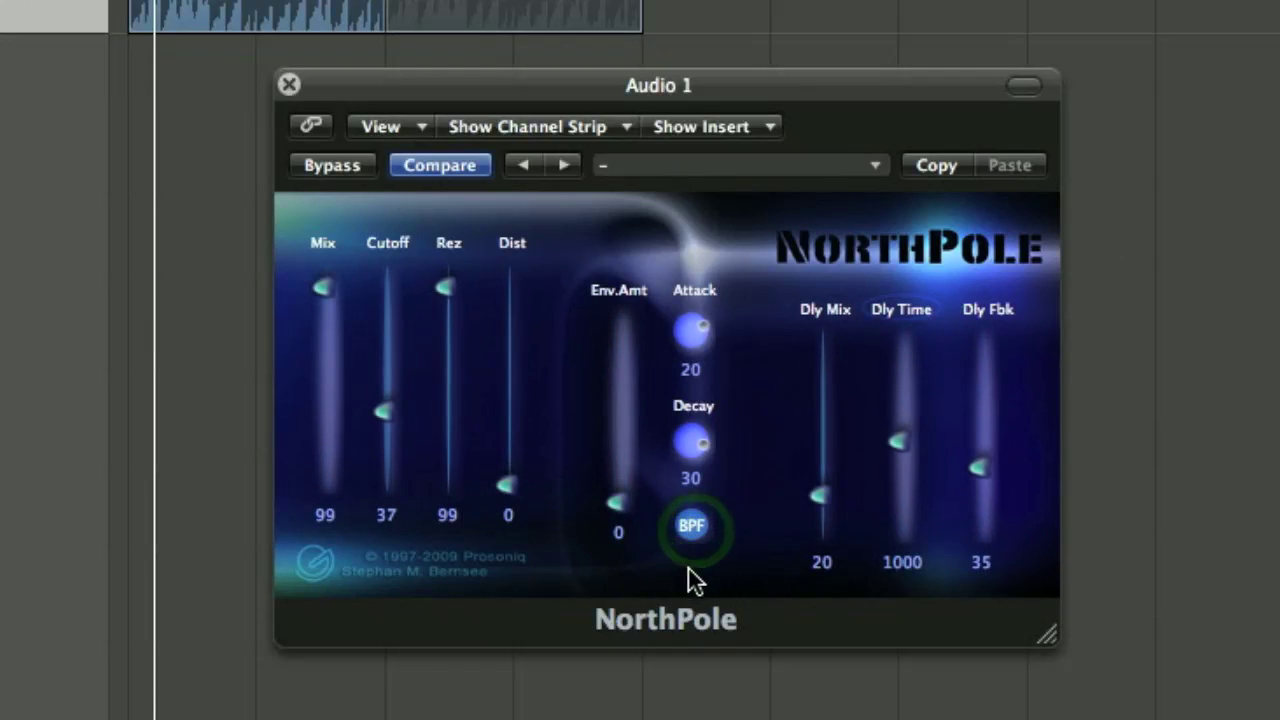
{"action": "left_click", "coordinate": [697, 540]}
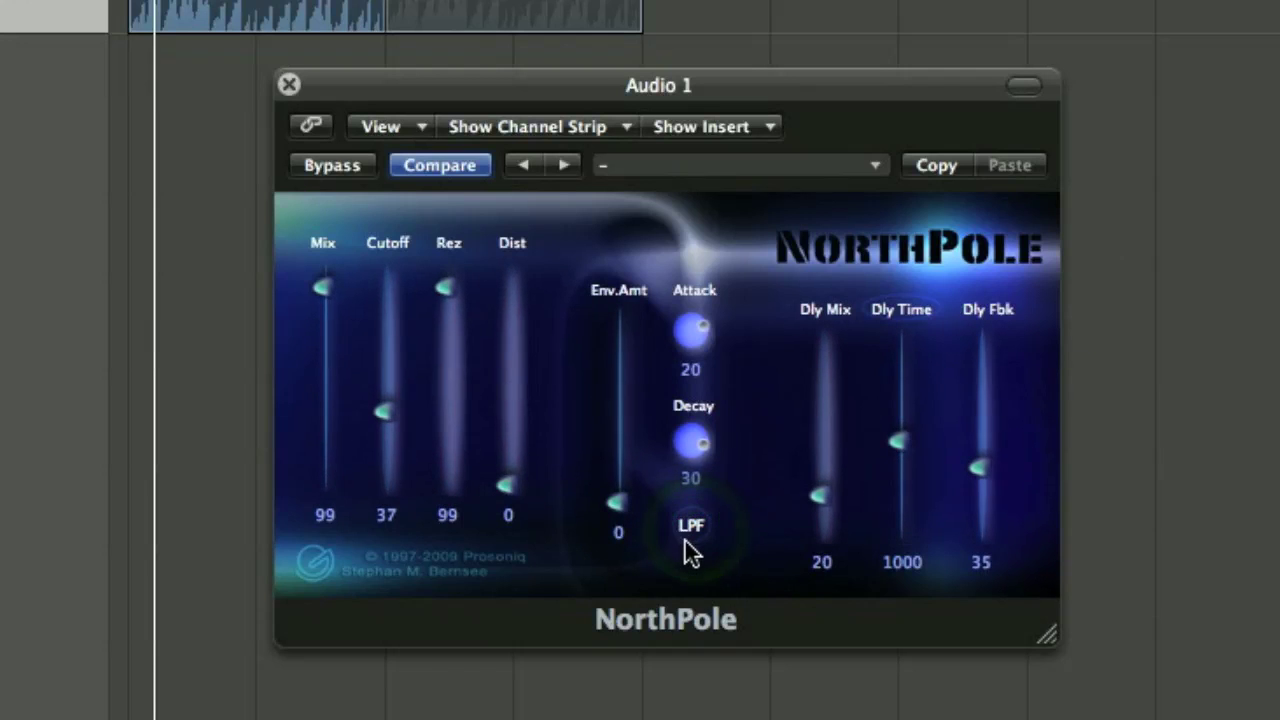
{"action": "left_click", "coordinate": [692, 527]}
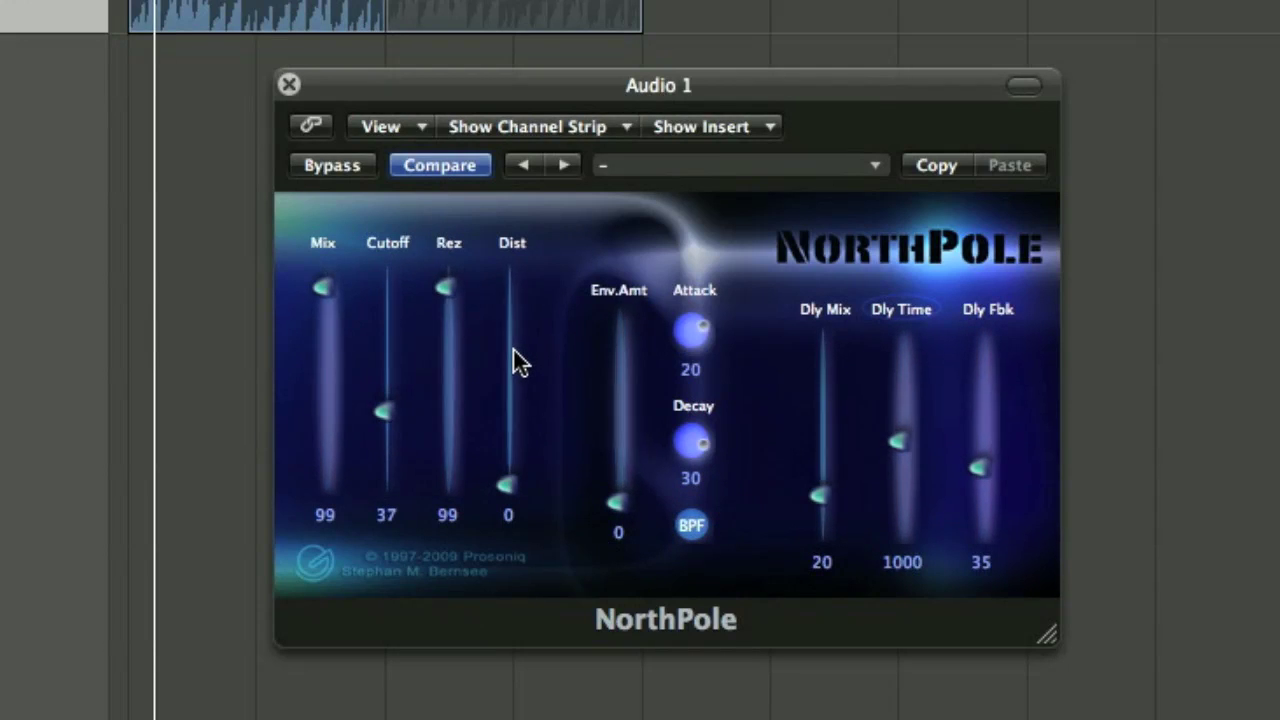
Shape the band-pass sound with Rez at 31 and Dist at 81, sweeping Cutoff from 67 down to 24.
{"action": "left_click_drag", "start_coordinate": [443, 286], "coordinate": [387, 340]}
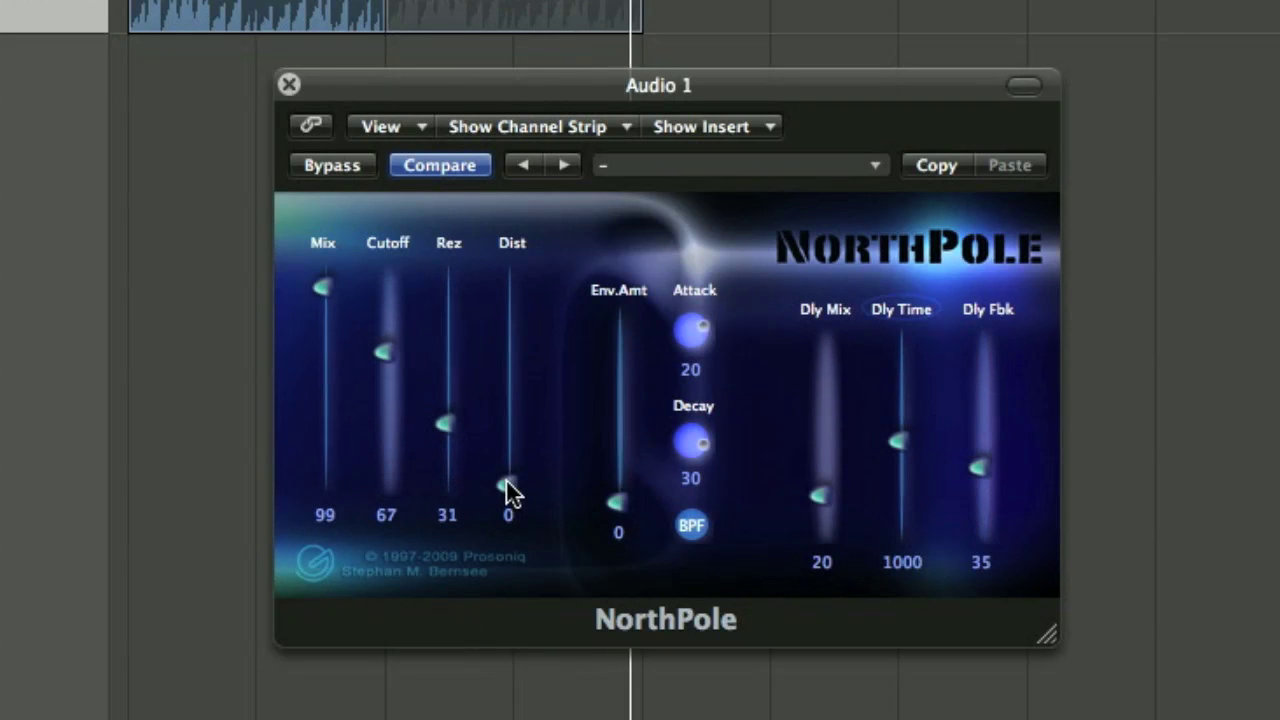
{"action": "left_click_drag", "start_coordinate": [507, 483], "coordinate": [510, 325]}
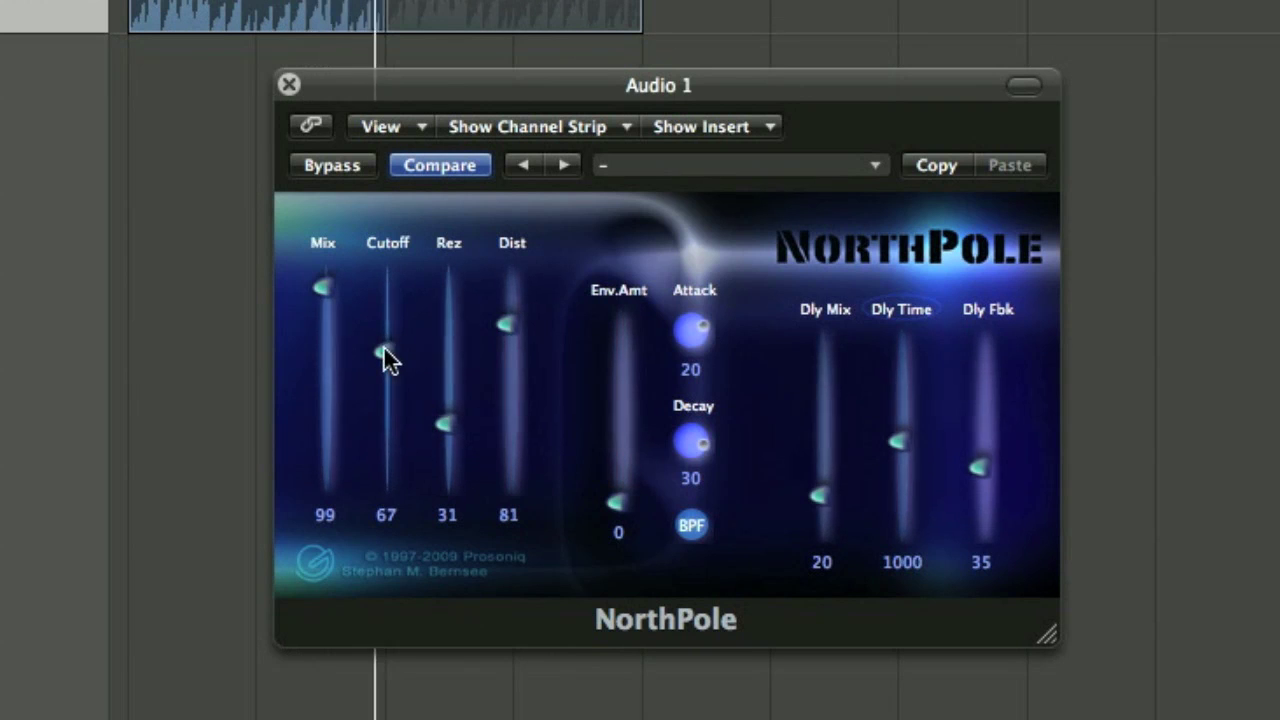
{"action": "left_click_drag", "start_coordinate": [384, 350], "coordinate": [380, 431]}
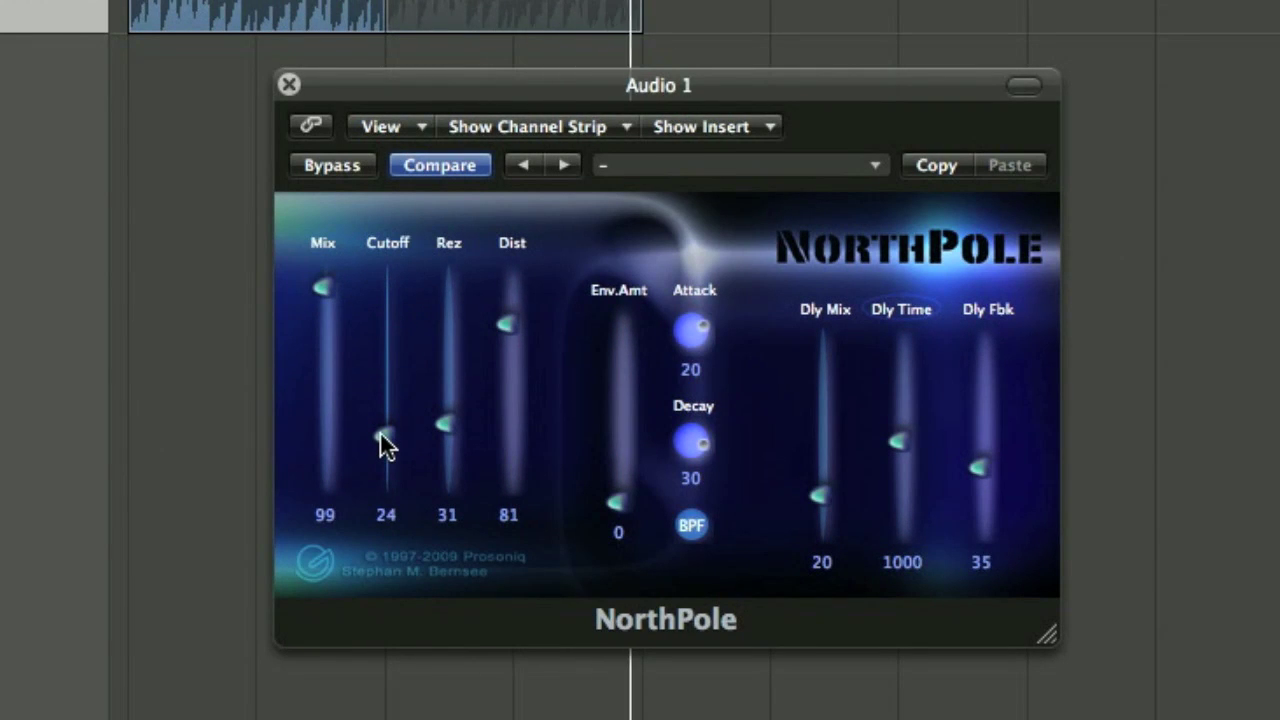
Switch the filter to LPF, raise Cutoff to 77 and set Dist to 80.
{"action": "left_click", "coordinate": [691, 540]}
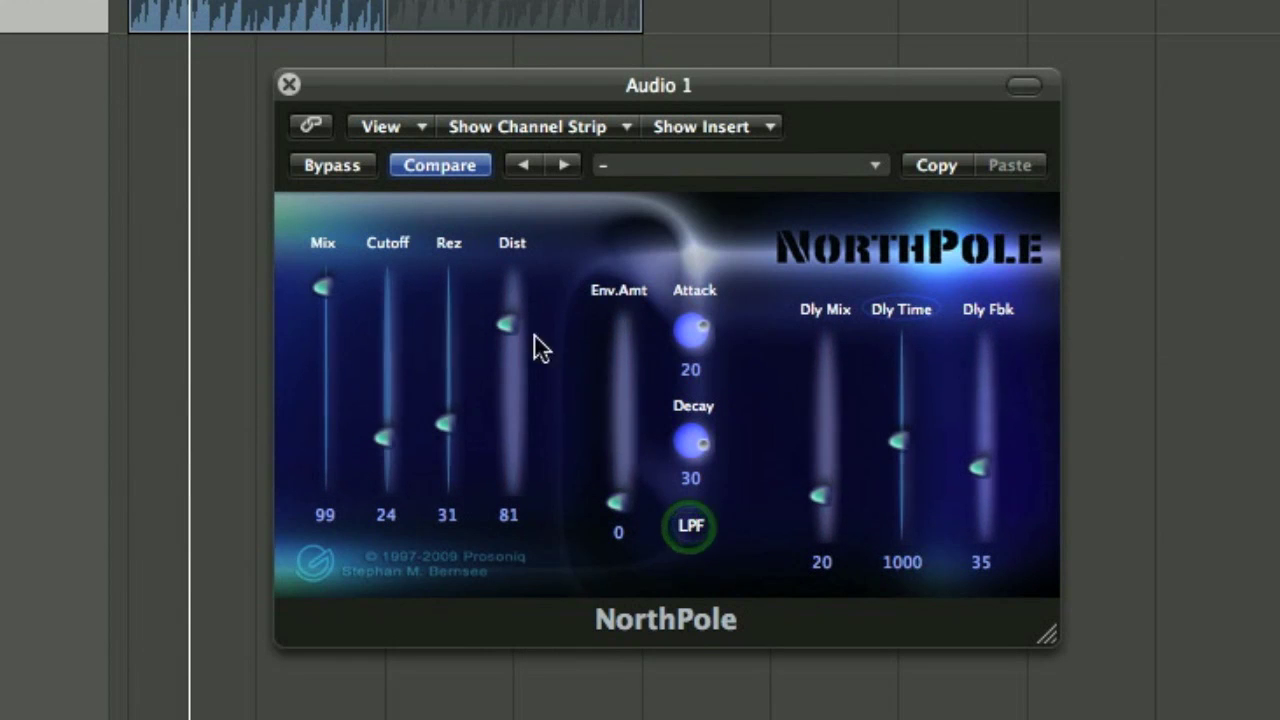
{"action": "left_click_drag", "start_coordinate": [389, 438], "coordinate": [390, 328]}
{"action": "left_click", "coordinate": [504, 328]}
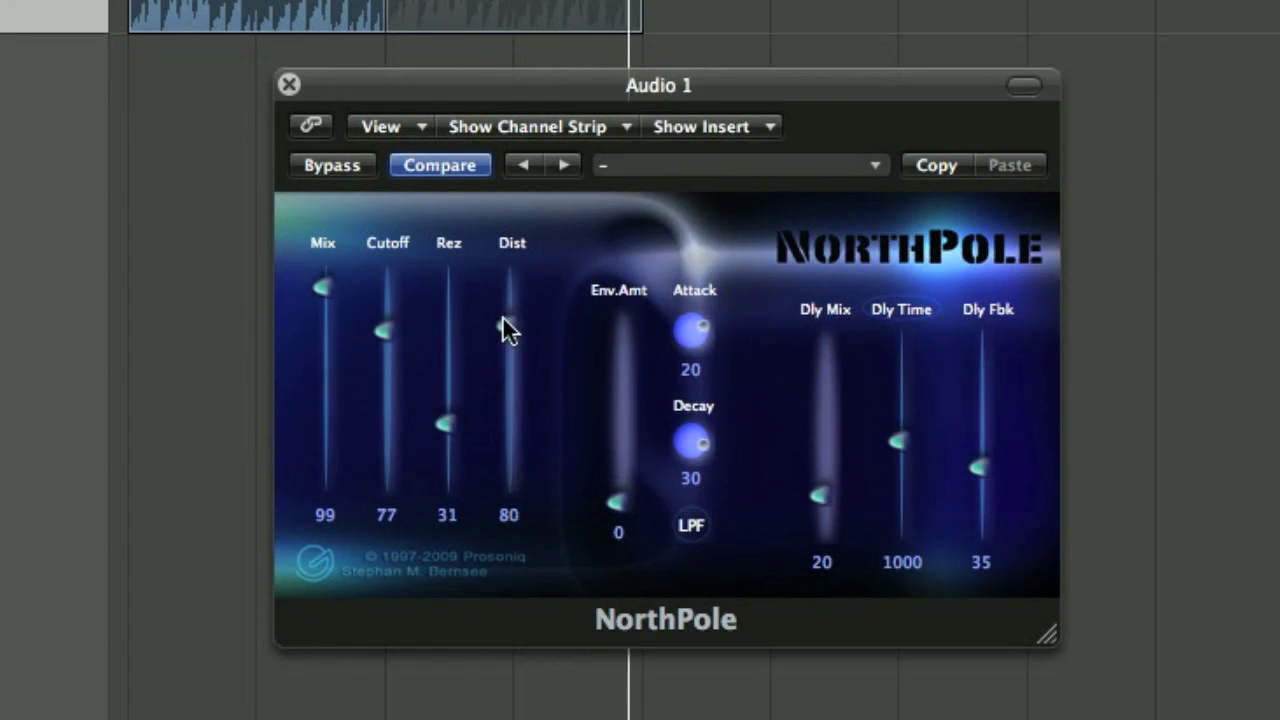
Try different distortion and resonance amounts, ending with Dist at 17 and Rez at 22.
{"action": "left_click_drag", "start_coordinate": [503, 320], "coordinate": [517, 490]}
{"action": "left_click_drag", "start_coordinate": [449, 417], "coordinate": [446, 280]}
{"action": "left_click_drag", "start_coordinate": [508, 484], "coordinate": [523, 463]}
{"action": "left_click_drag", "start_coordinate": [446, 298], "coordinate": [439, 433]}
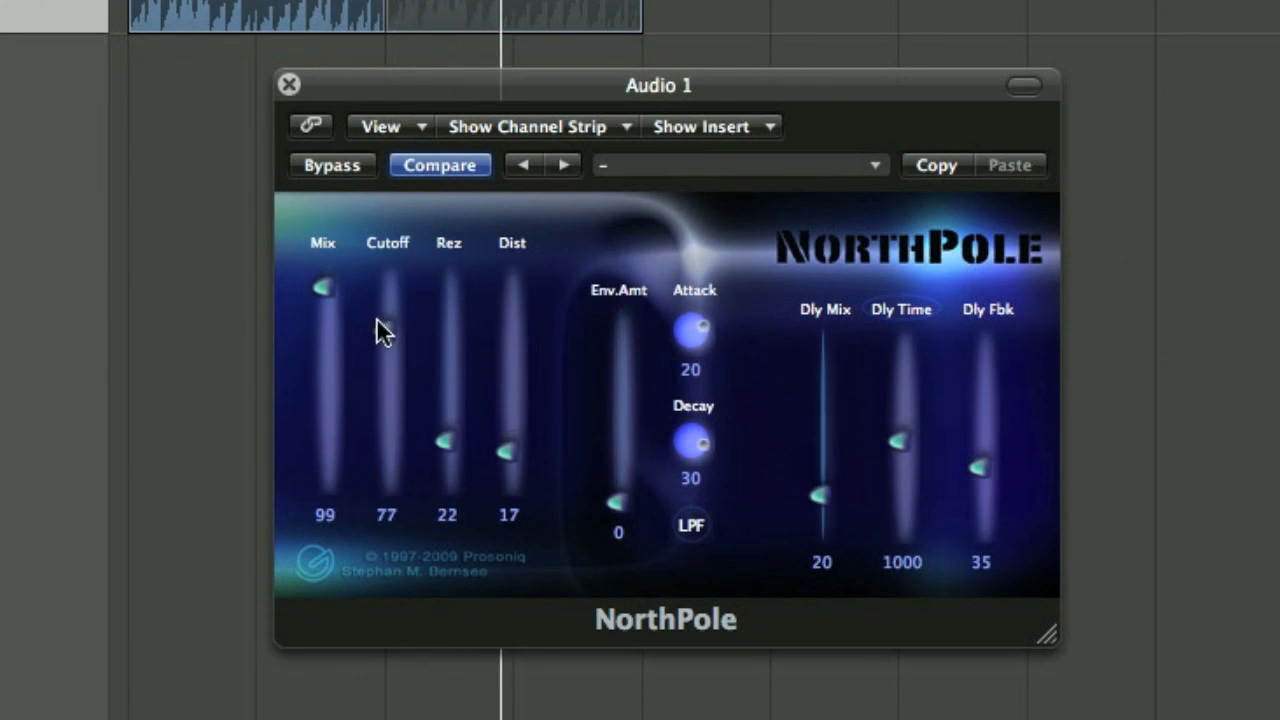
Set Rez to 74 and Dist to 99, lowering Cutoff to 0 and bringing it back up to 45.
{"action": "left_click_drag", "start_coordinate": [377, 318], "coordinate": [380, 473]}
{"action": "left_click_drag", "start_coordinate": [444, 441], "coordinate": [454, 336]}
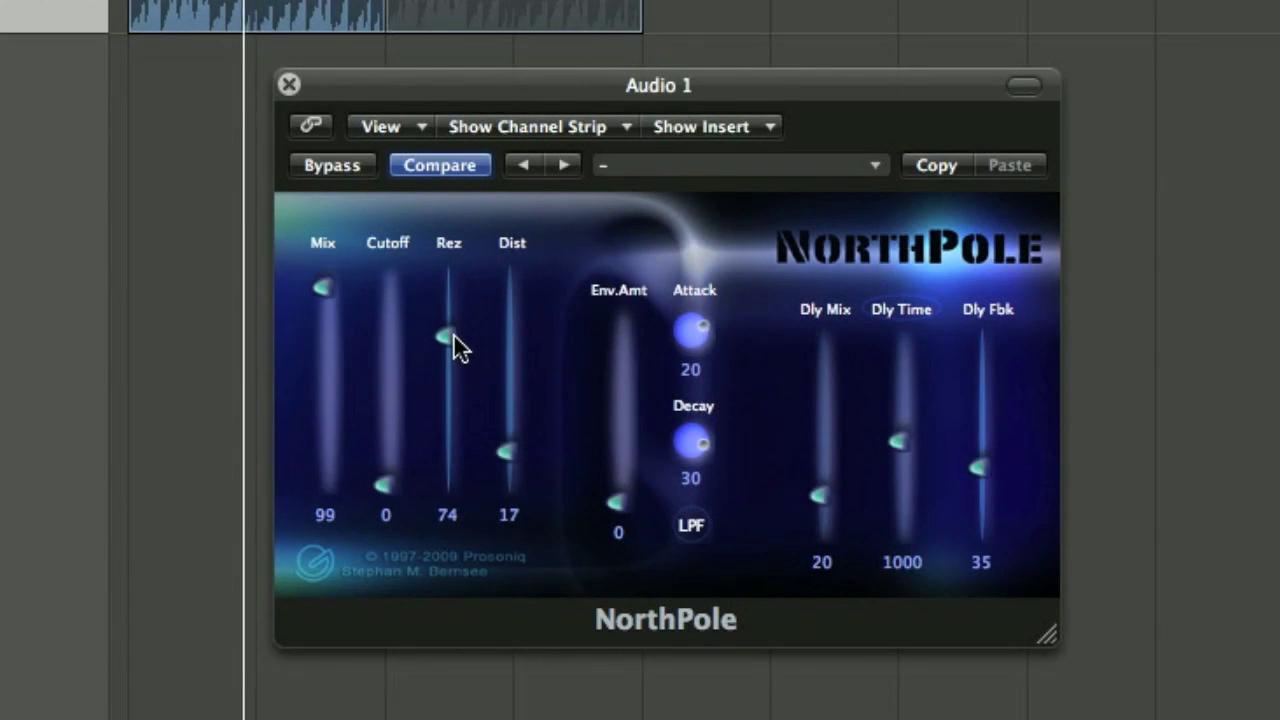
{"action": "left_click_drag", "start_coordinate": [508, 452], "coordinate": [524, 288]}
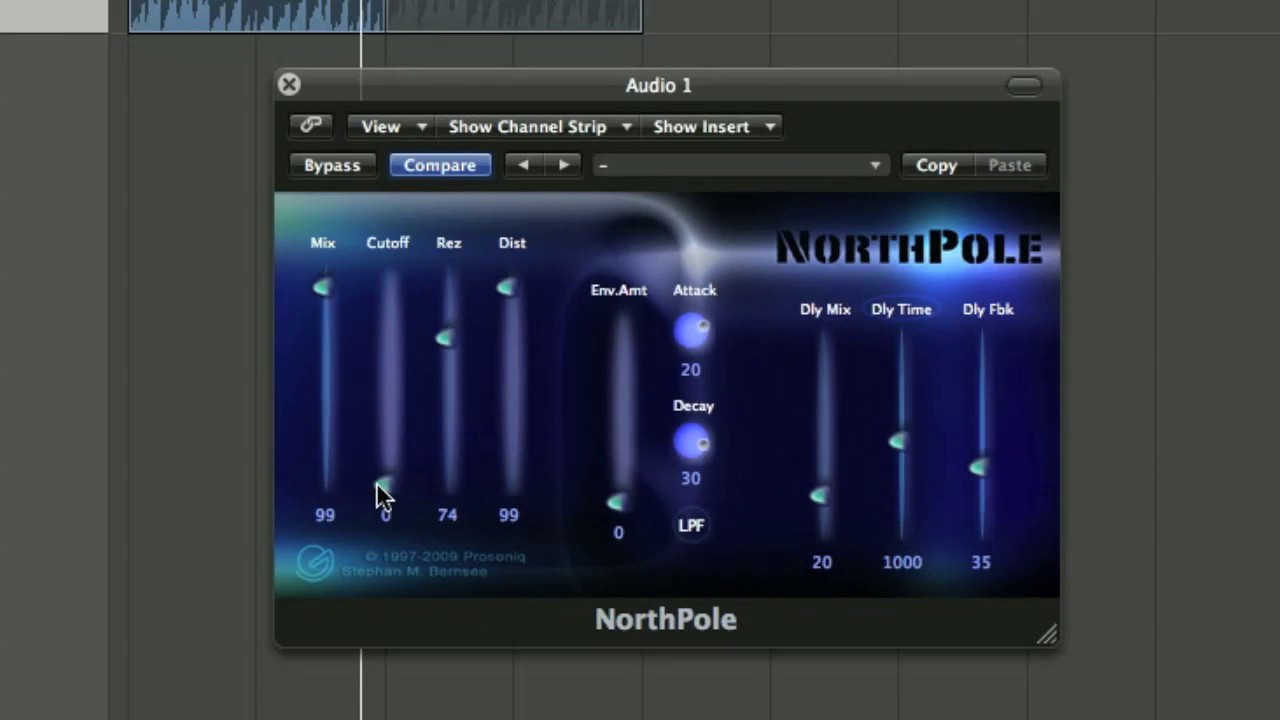
{"action": "left_click_drag", "start_coordinate": [377, 484], "coordinate": [374, 401]}
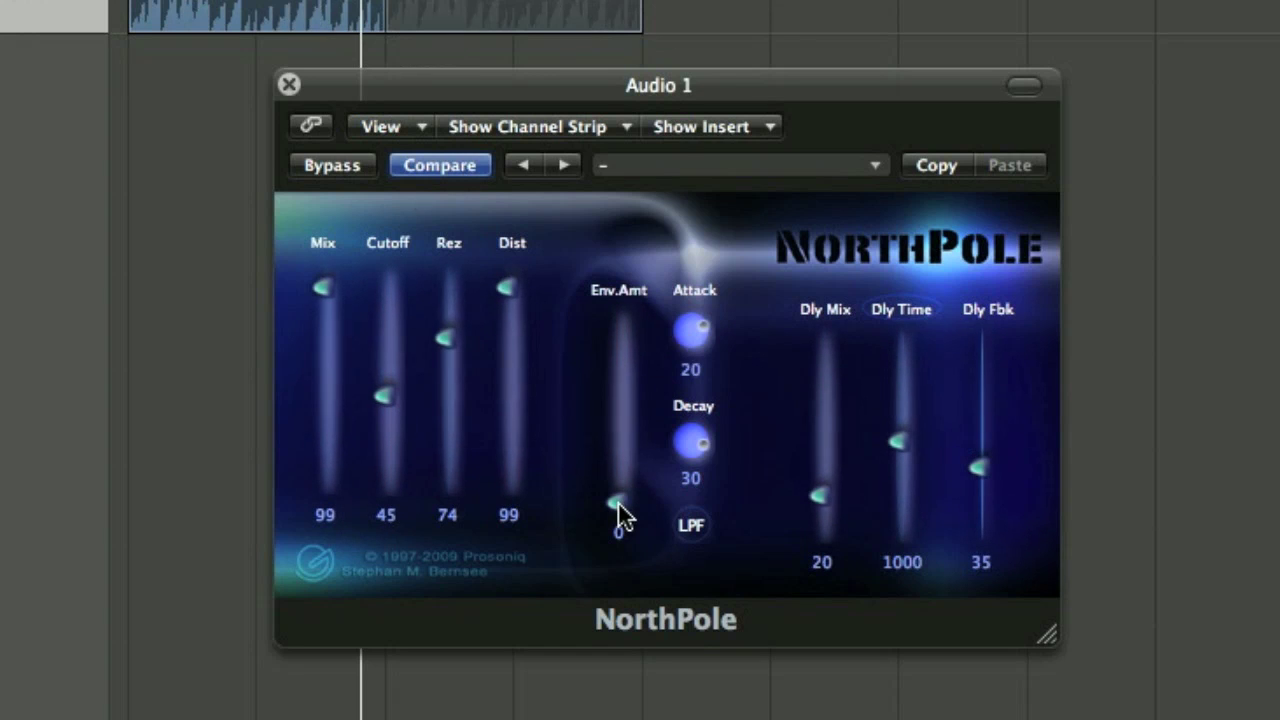
Adjust the envelope follower to an Env.Amt of 82, an Attack of 29 and a Decay of 30.
{"action": "left_click_drag", "start_coordinate": [619, 512], "coordinate": [618, 414]}
{"action": "left_click_drag", "start_coordinate": [685, 332], "coordinate": [686, 340]}
{"action": "mouse_move", "coordinate": [684, 440]}
{"action": "left_mouse_down"}
{"action": "mouse_move", "coordinate": [688, 454]}
{"action": "mouse_move", "coordinate": [686, 441]}
{"action": "left_mouse_up"}
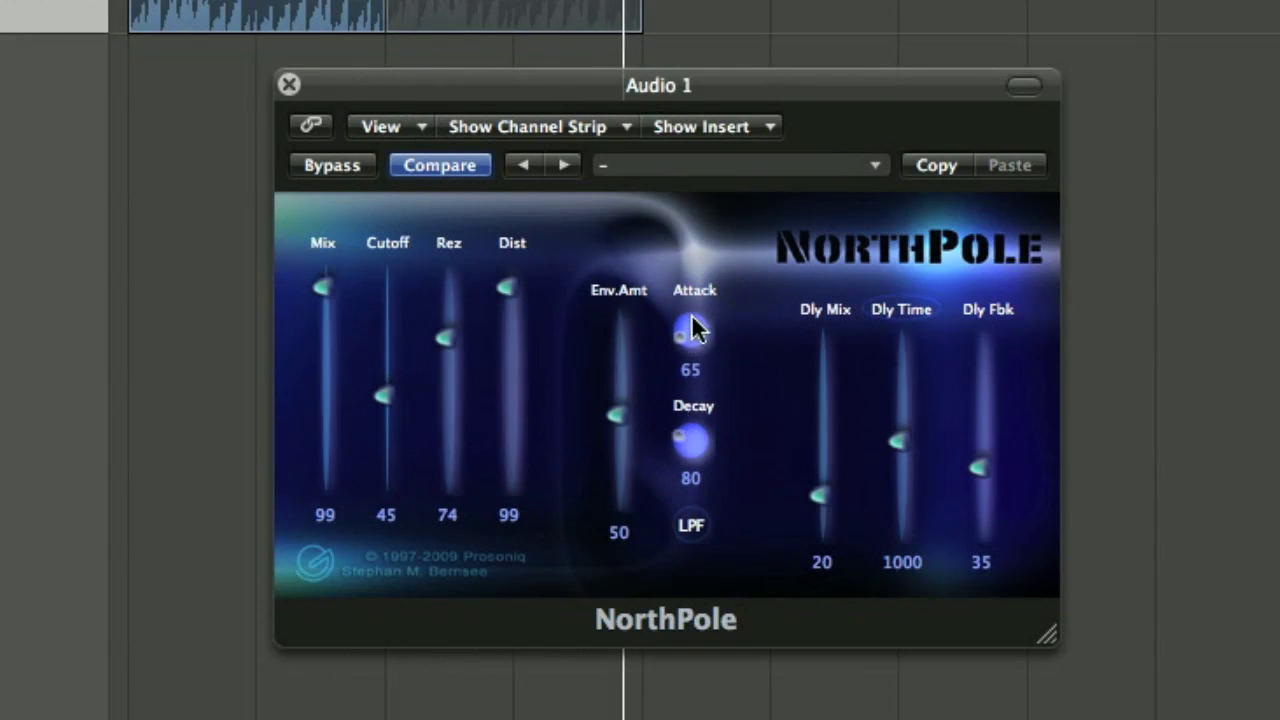
{"action": "left_click_drag", "start_coordinate": [691, 314], "coordinate": [701, 327]}
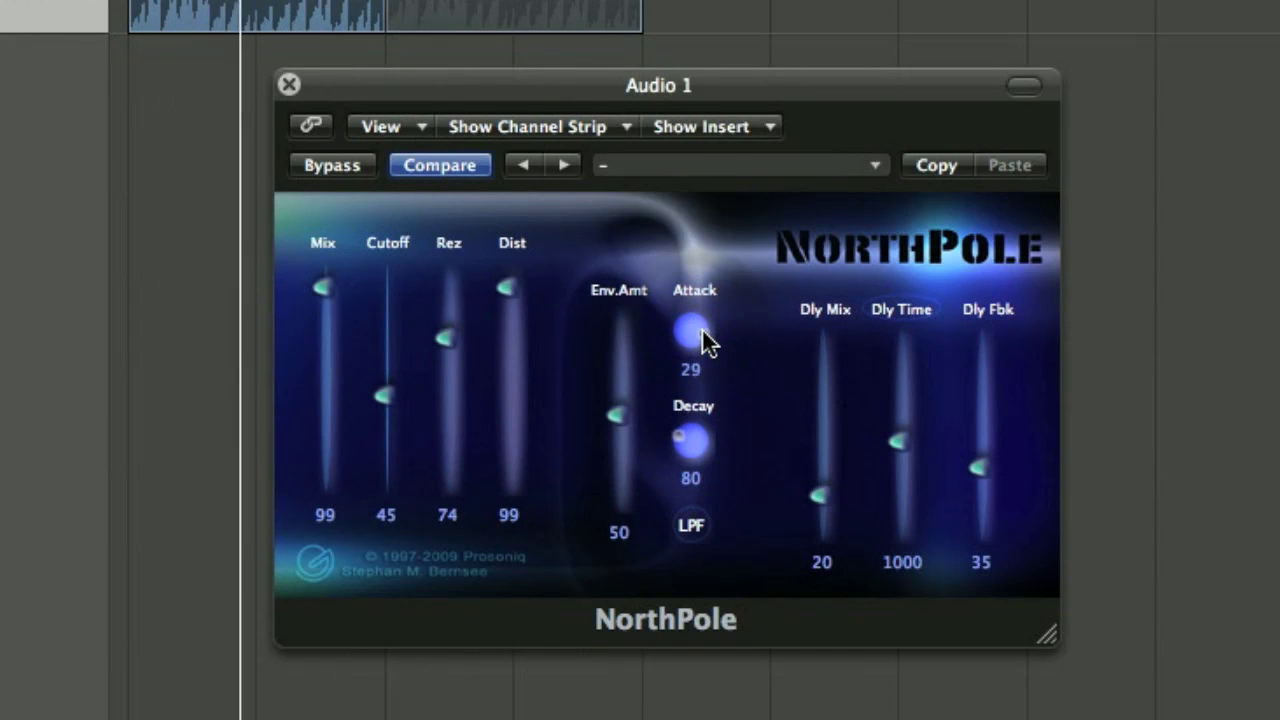
{"action": "left_click_drag", "start_coordinate": [697, 451], "coordinate": [698, 438]}
{"action": "left_click_drag", "start_coordinate": [615, 414], "coordinate": [618, 362]}
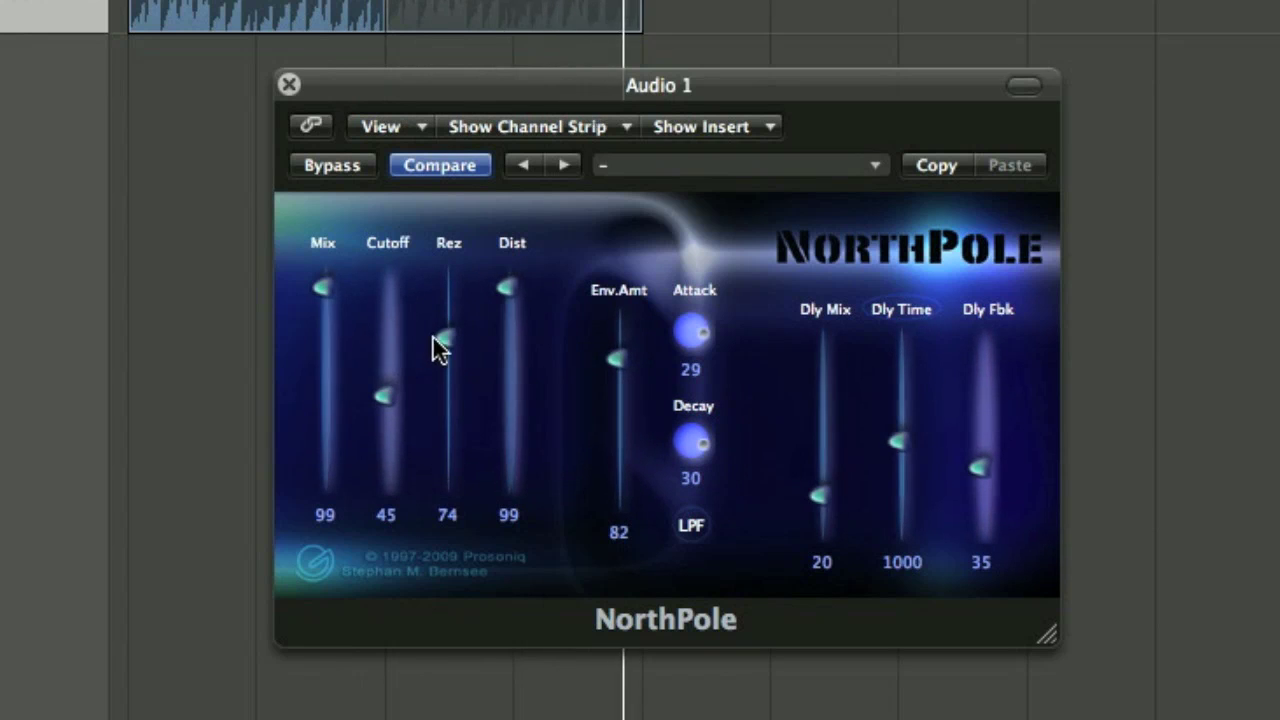
Rebalance the low-pass filter with Cutoff at 99, Rez at 31 and Dist at 54.
{"action": "left_click_drag", "start_coordinate": [437, 347], "coordinate": [443, 395]}
{"action": "left_click_drag", "start_coordinate": [510, 290], "coordinate": [503, 451]}
{"action": "left_click_drag", "start_coordinate": [386, 398], "coordinate": [386, 297]}
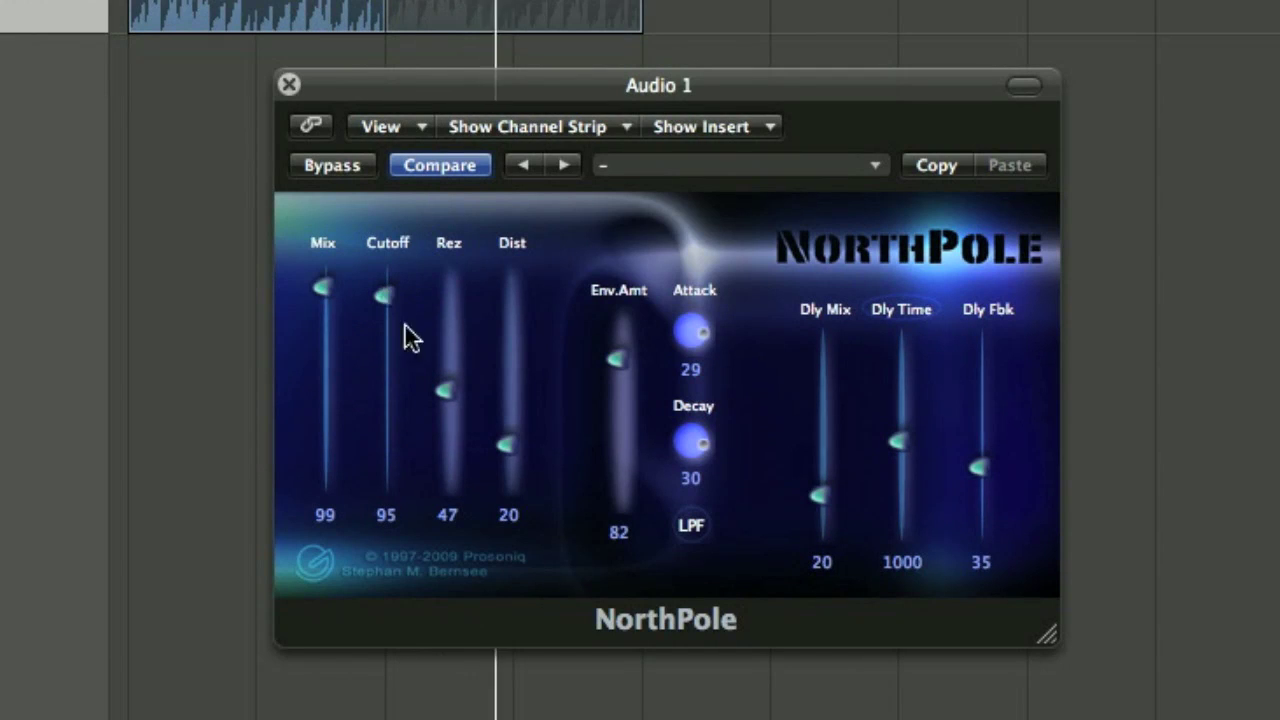
{"action": "left_click_drag", "start_coordinate": [443, 392], "coordinate": [443, 423]}
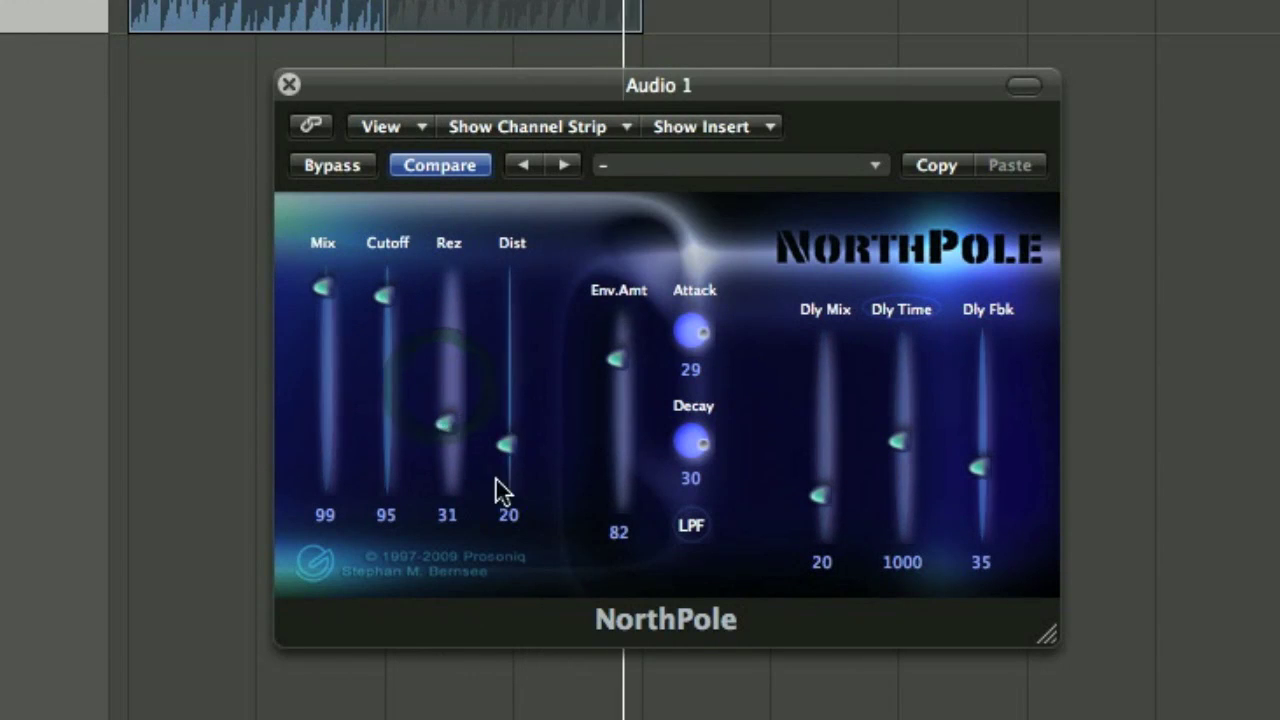
{"action": "mouse_move", "coordinate": [498, 481]}
{"action": "left_mouse_down"}
{"action": "mouse_move", "coordinate": [508, 466]}
{"action": "mouse_move", "coordinate": [510, 495]}
{"action": "mouse_move", "coordinate": [509, 371]}
{"action": "left_mouse_up"}
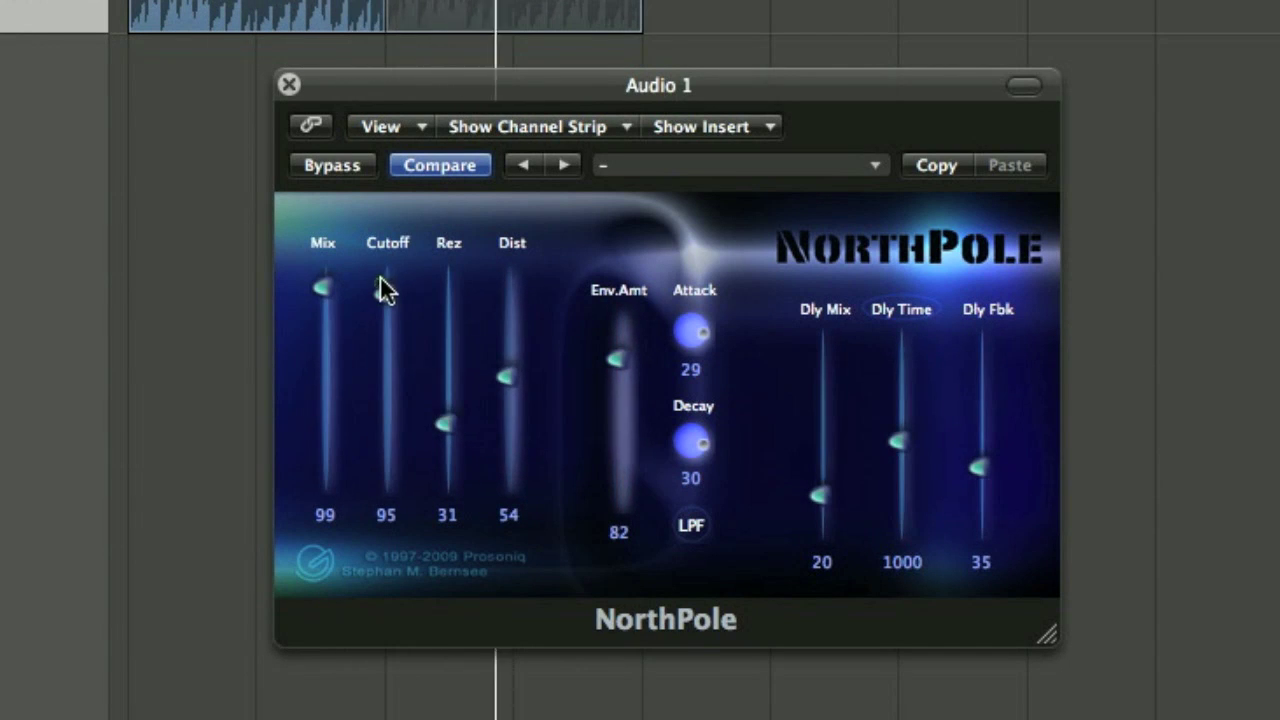
{"action": "left_click_drag", "start_coordinate": [383, 290], "coordinate": [389, 268]}
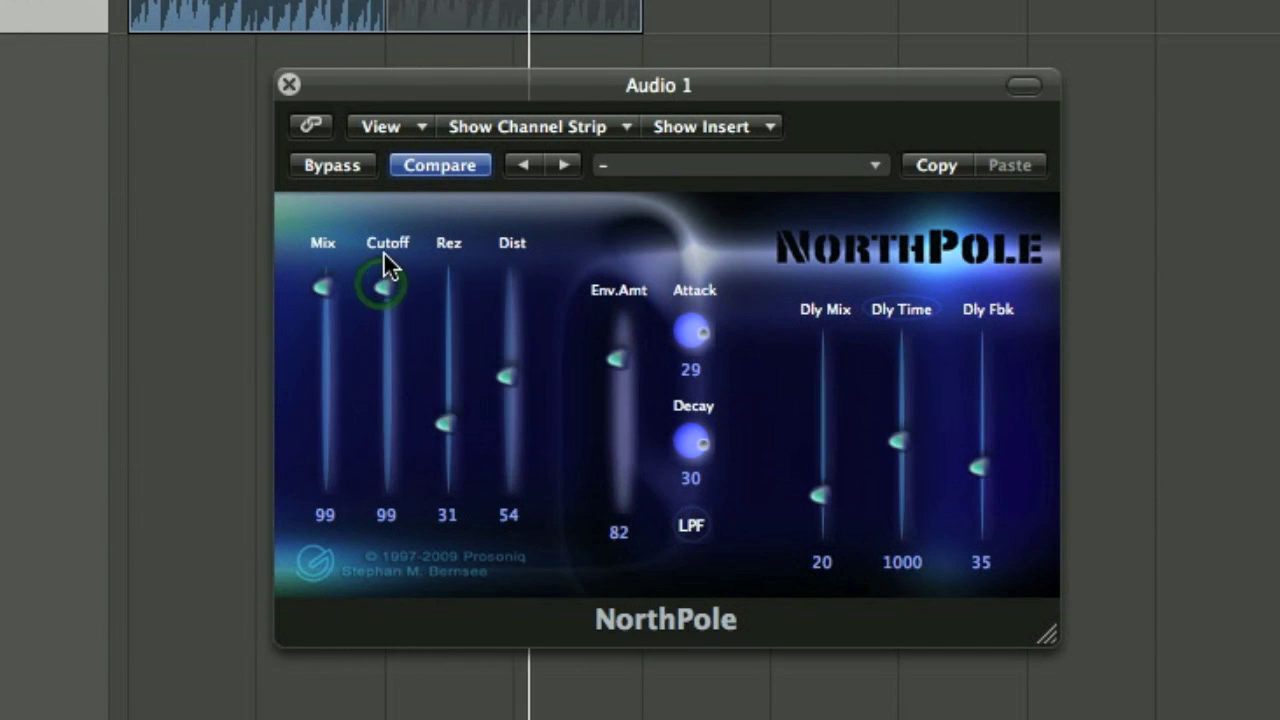
Switch the filter to BPF and set Cutoff to 76, Rez to 25 and Env.Amt to 53.
{"action": "left_click", "coordinate": [692, 525]}
{"action": "mouse_move", "coordinate": [387, 319]}
{"action": "left_mouse_down"}
{"action": "mouse_move", "coordinate": [383, 342]}
{"action": "mouse_move", "coordinate": [383, 331]}
{"action": "left_mouse_up"}
{"action": "mouse_move", "coordinate": [449, 423]}
{"action": "left_mouse_down"}
{"action": "mouse_move", "coordinate": [454, 299]}
{"action": "mouse_move", "coordinate": [451, 424]}
{"action": "left_mouse_up"}
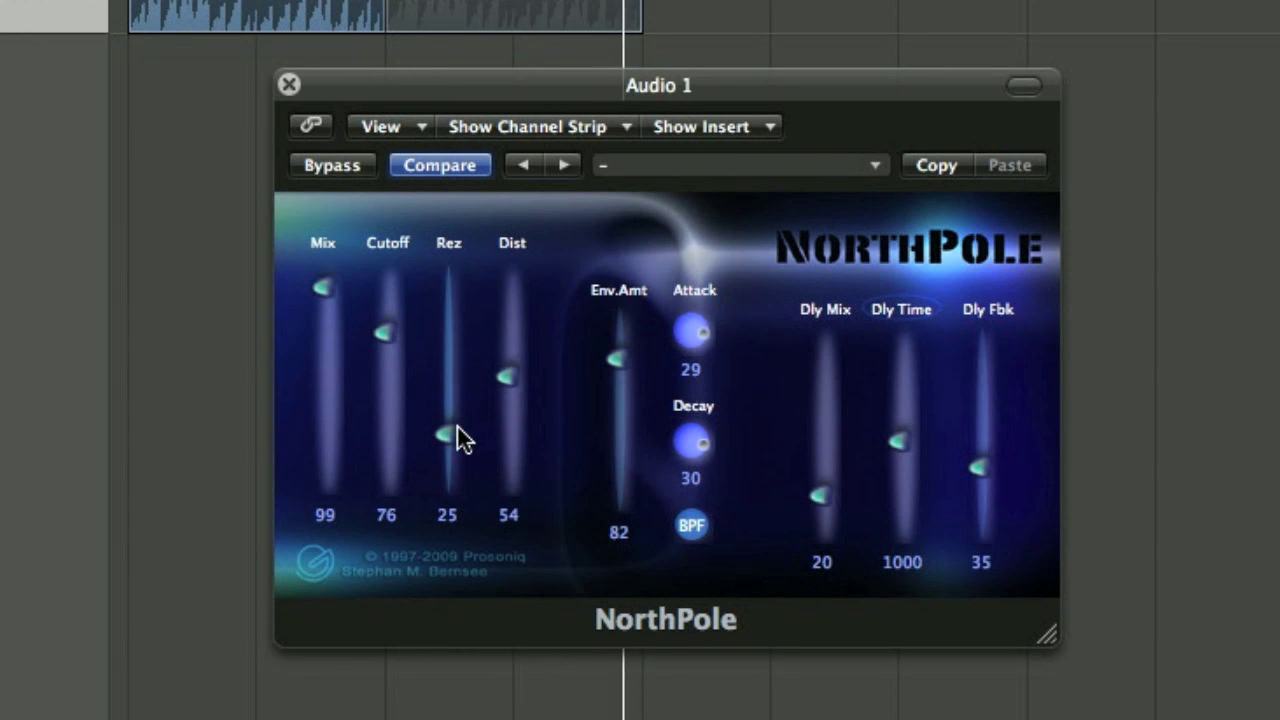
{"action": "left_click_drag", "start_coordinate": [621, 359], "coordinate": [615, 413]}
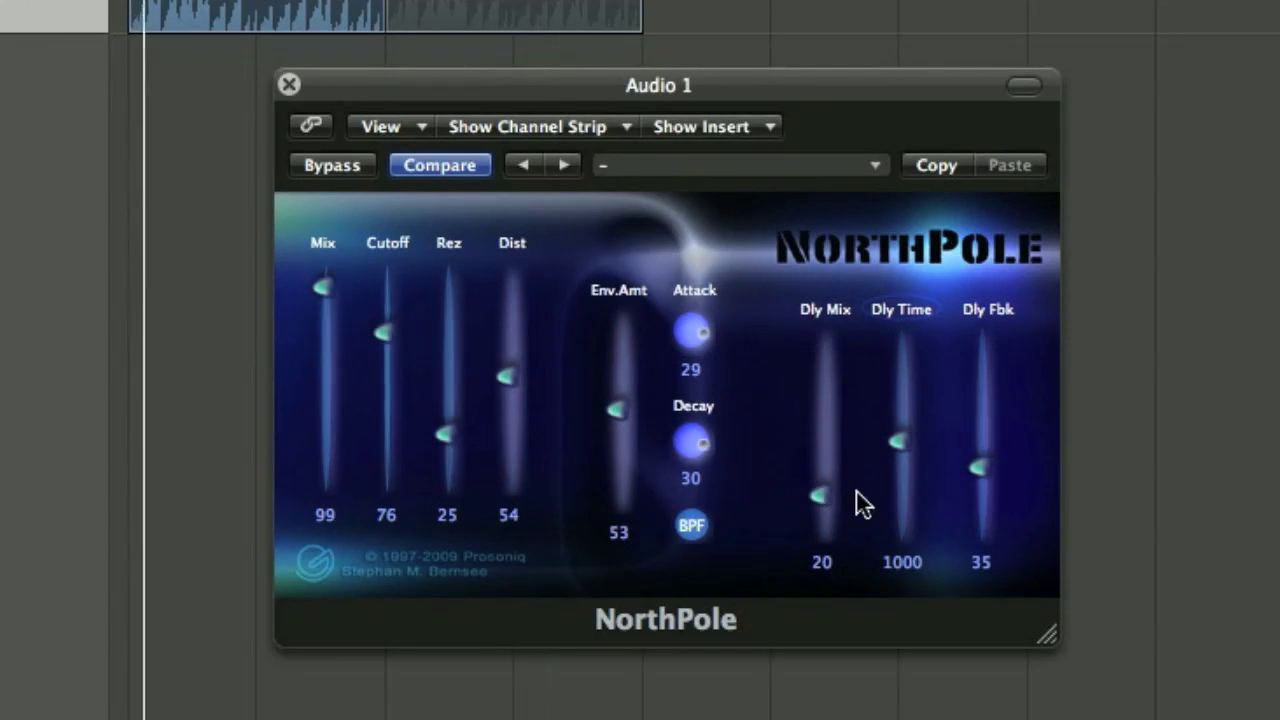
Set the delay mix to 77 and the delay feedback to 91, and turn off cycle playback.
{"action": "left_click_drag", "start_coordinate": [822, 495], "coordinate": [822, 478]}
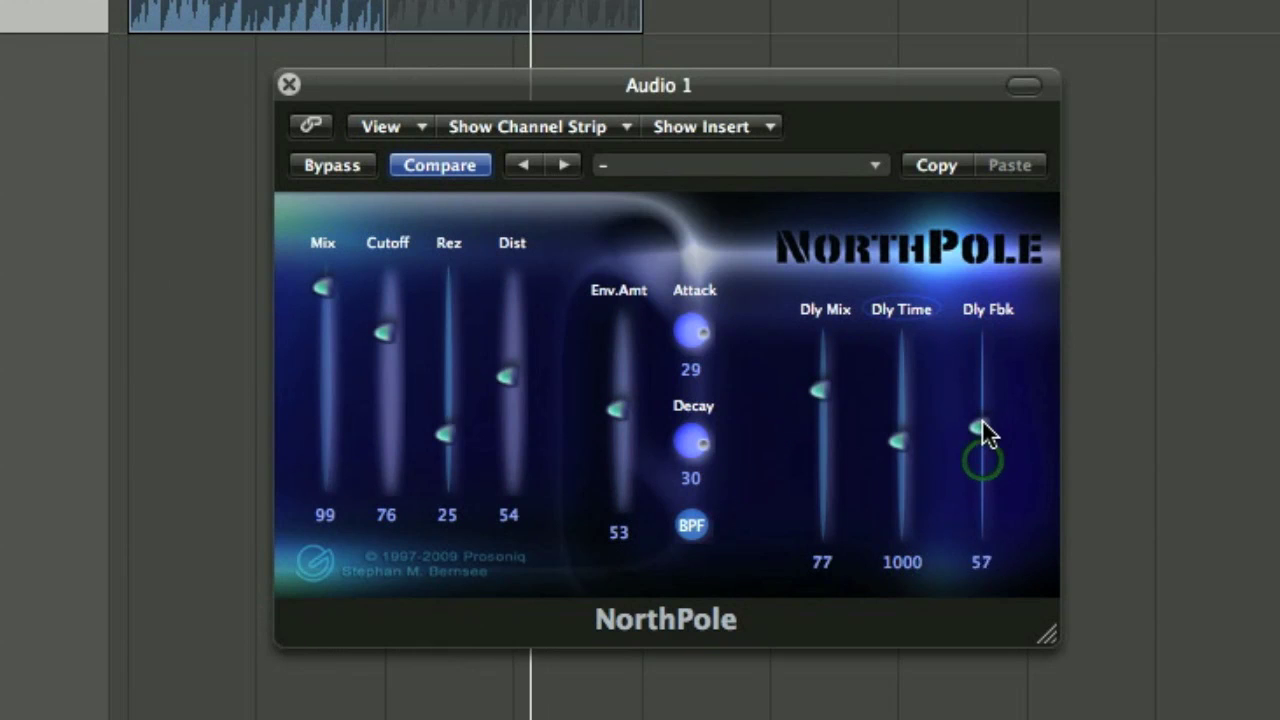
{"action": "left_click_drag", "start_coordinate": [983, 392], "coordinate": [983, 364]}
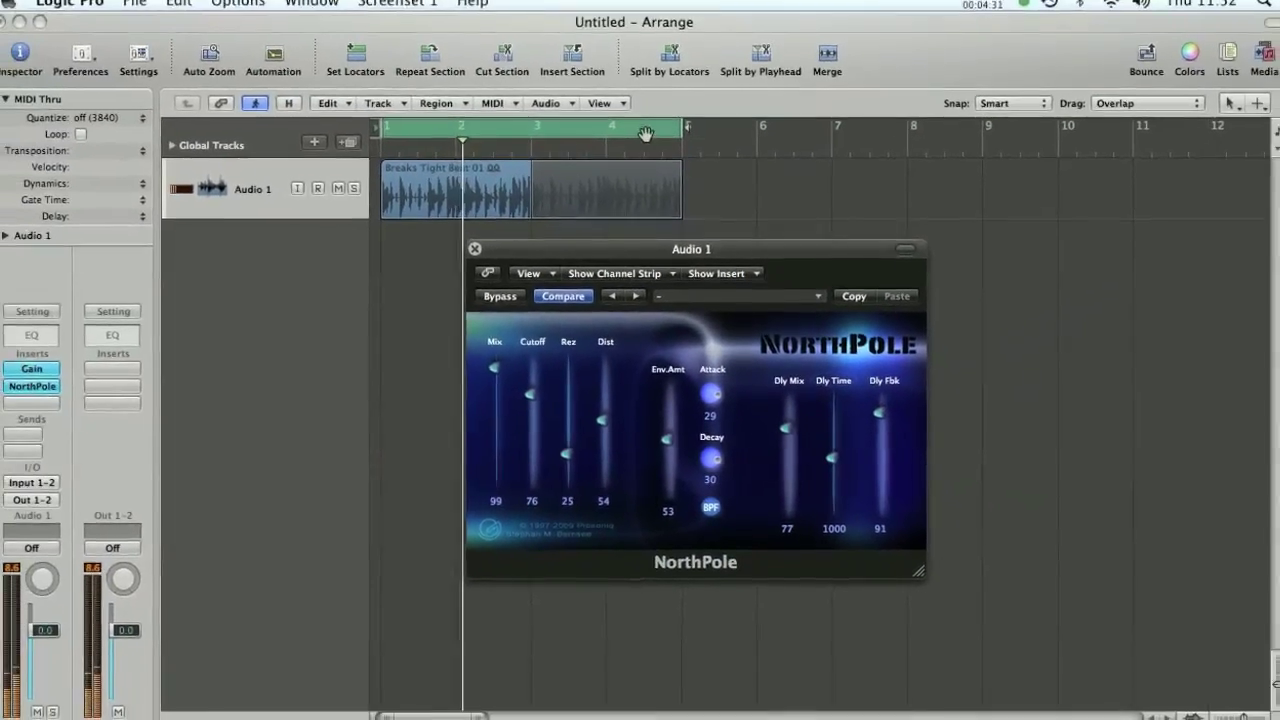
{"action": "left_click", "coordinate": [621, 42]}
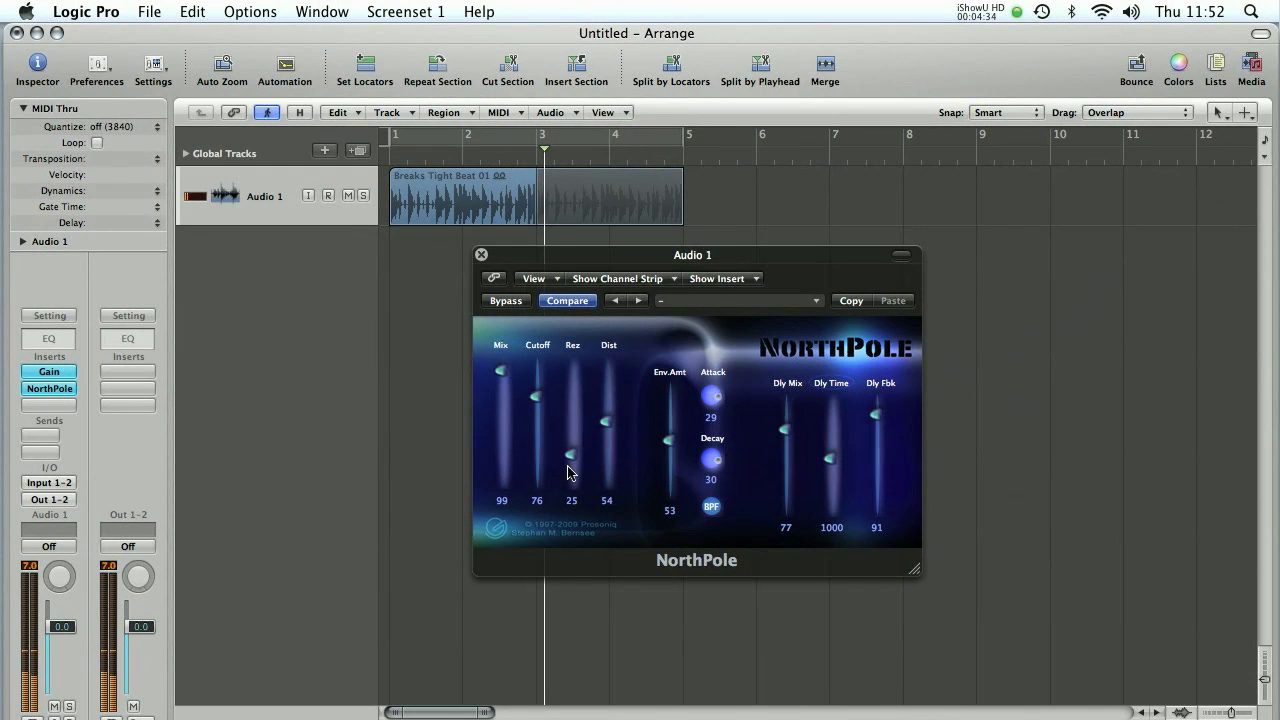
Raise Rez to 92, select the Audio 1 track and close the NorthPole window.
{"action": "left_click_drag", "start_coordinate": [569, 458], "coordinate": [569, 451]}
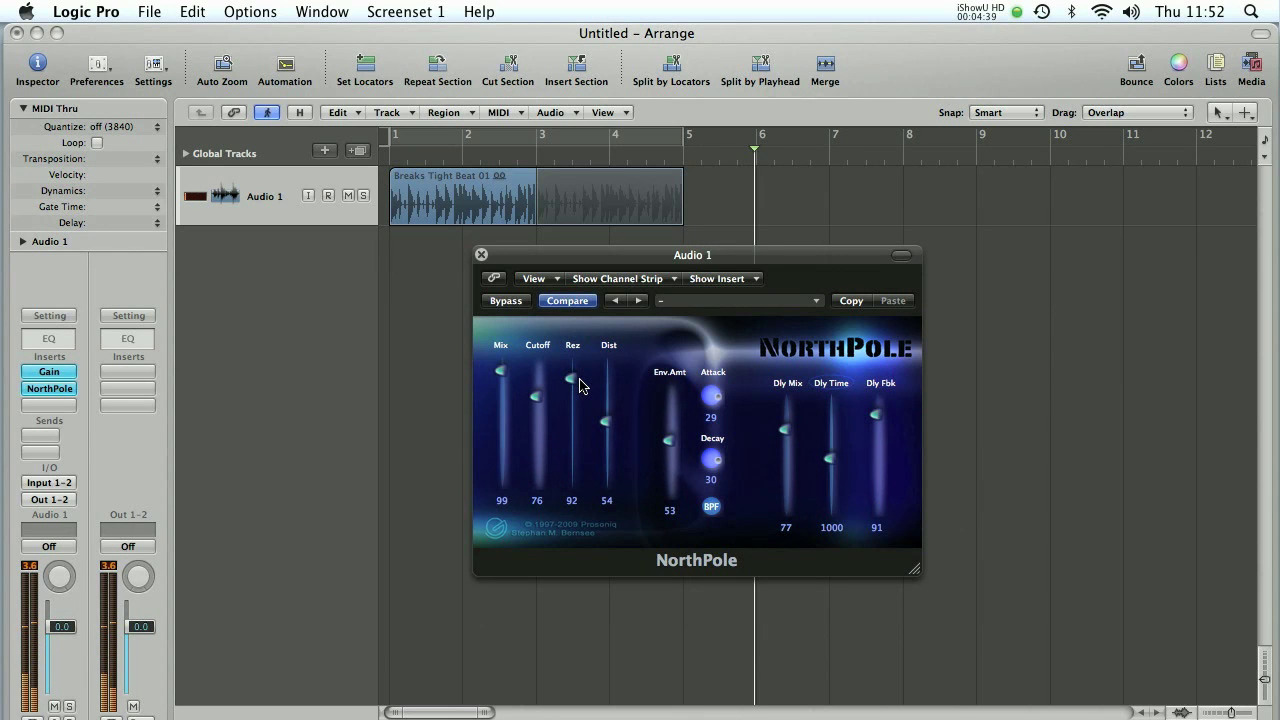
{"action": "left_click", "coordinate": [258, 189]}
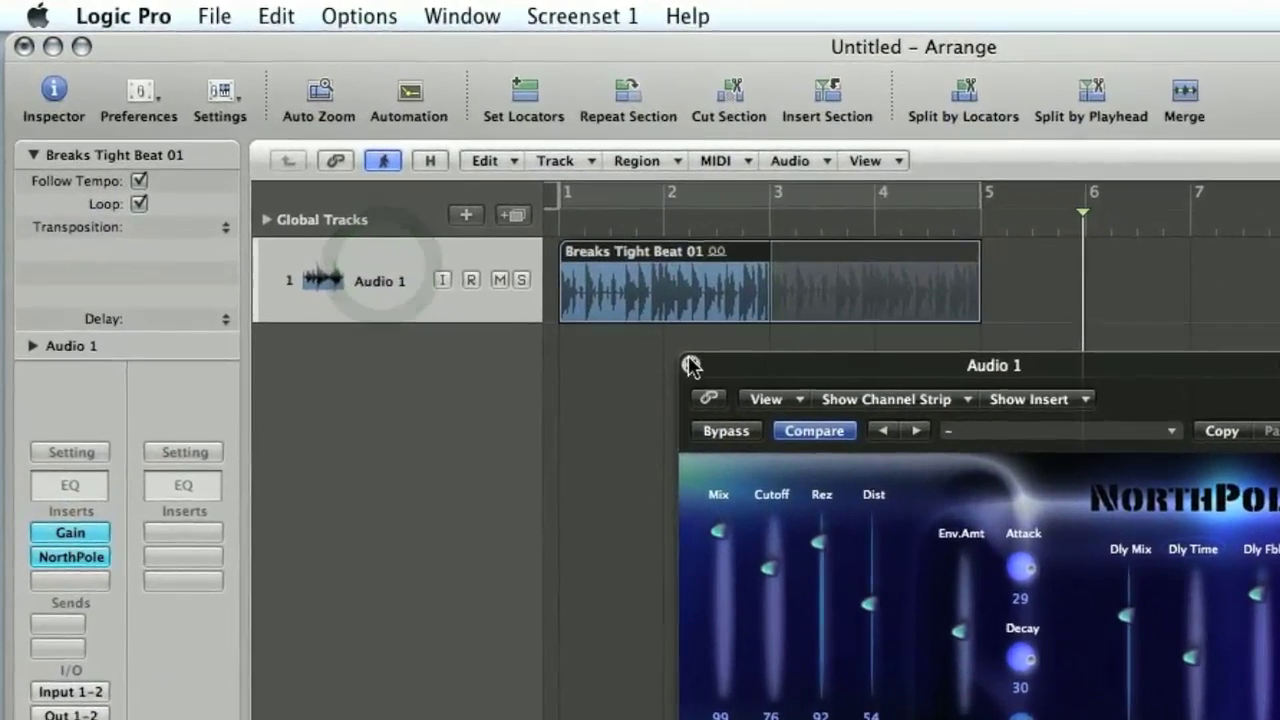
{"action": "left_click", "coordinate": [690, 365]}
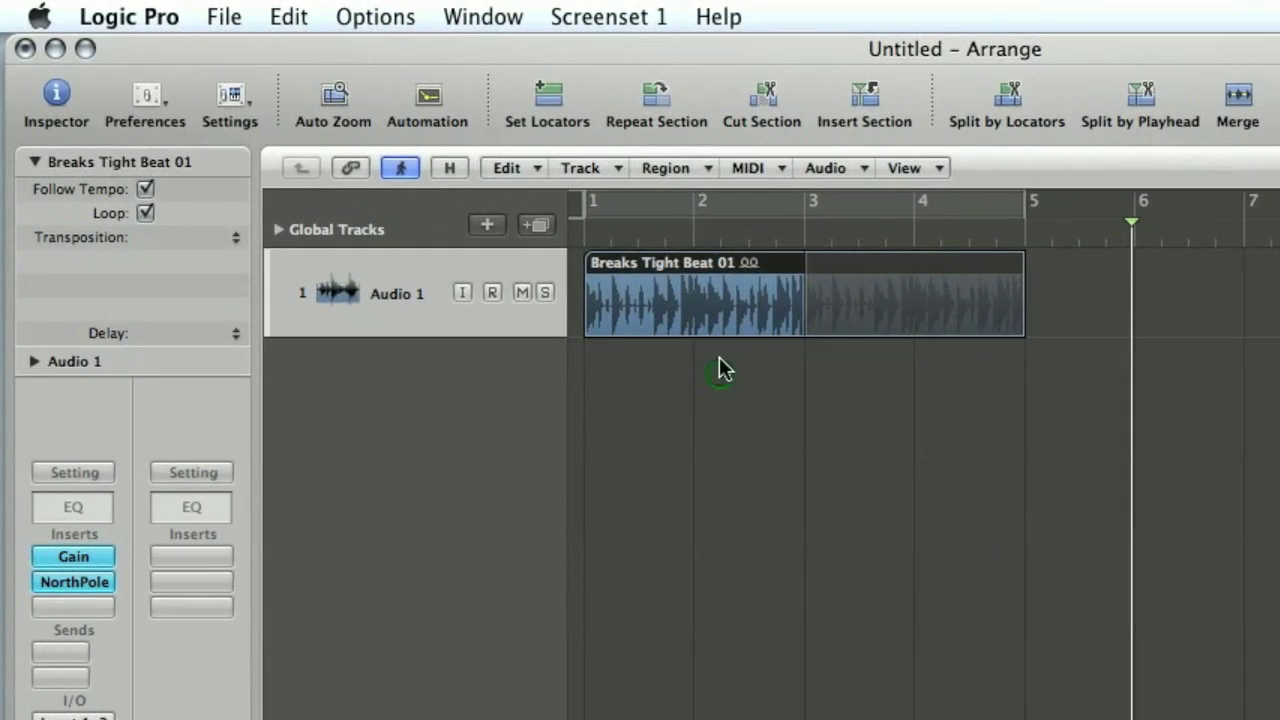
Show track automation and display NorthPole's Cutoff parameter on the Audio 1 track.
{"action": "left_click", "coordinate": [428, 96]}
{"action": "left_click", "coordinate": [430, 298]}
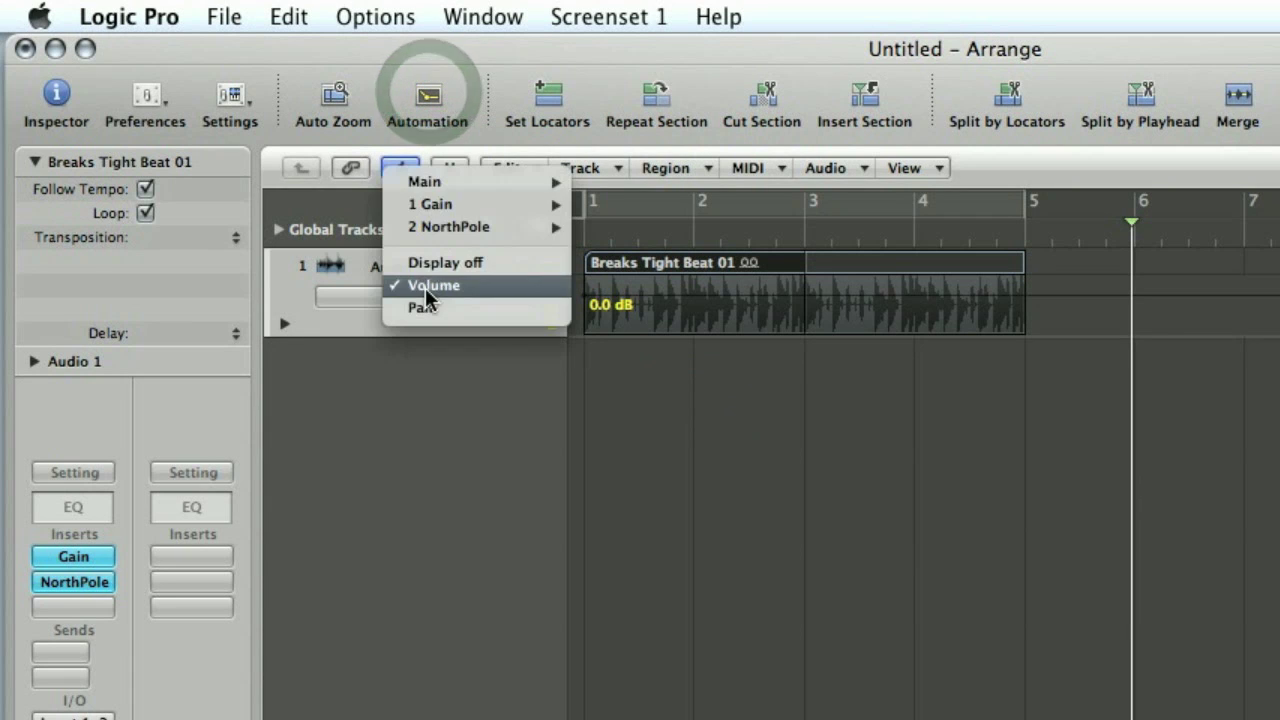
{"action": "mouse_move", "coordinate": [440, 240]}
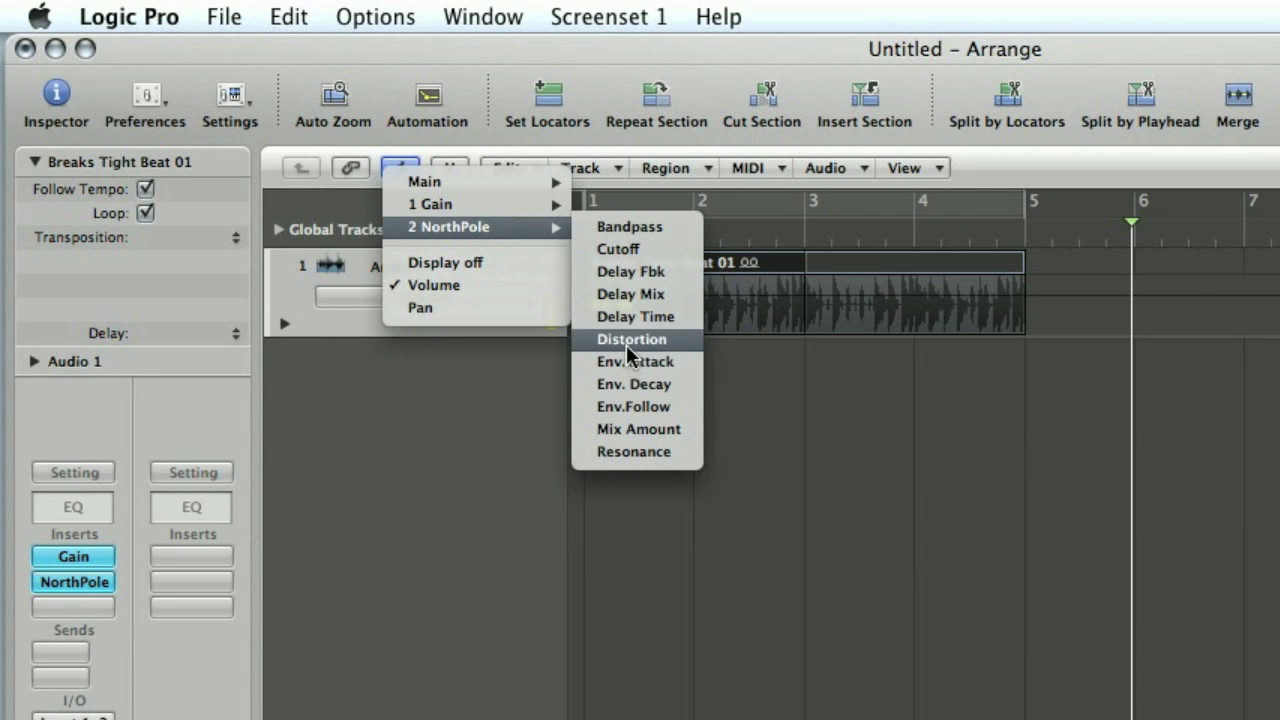
{"action": "left_click", "coordinate": [620, 249]}
Add a second automation lane under the Audio 1 track and set it to NorthPole's Resonance parameter.
{"action": "left_click", "coordinate": [283, 325]}
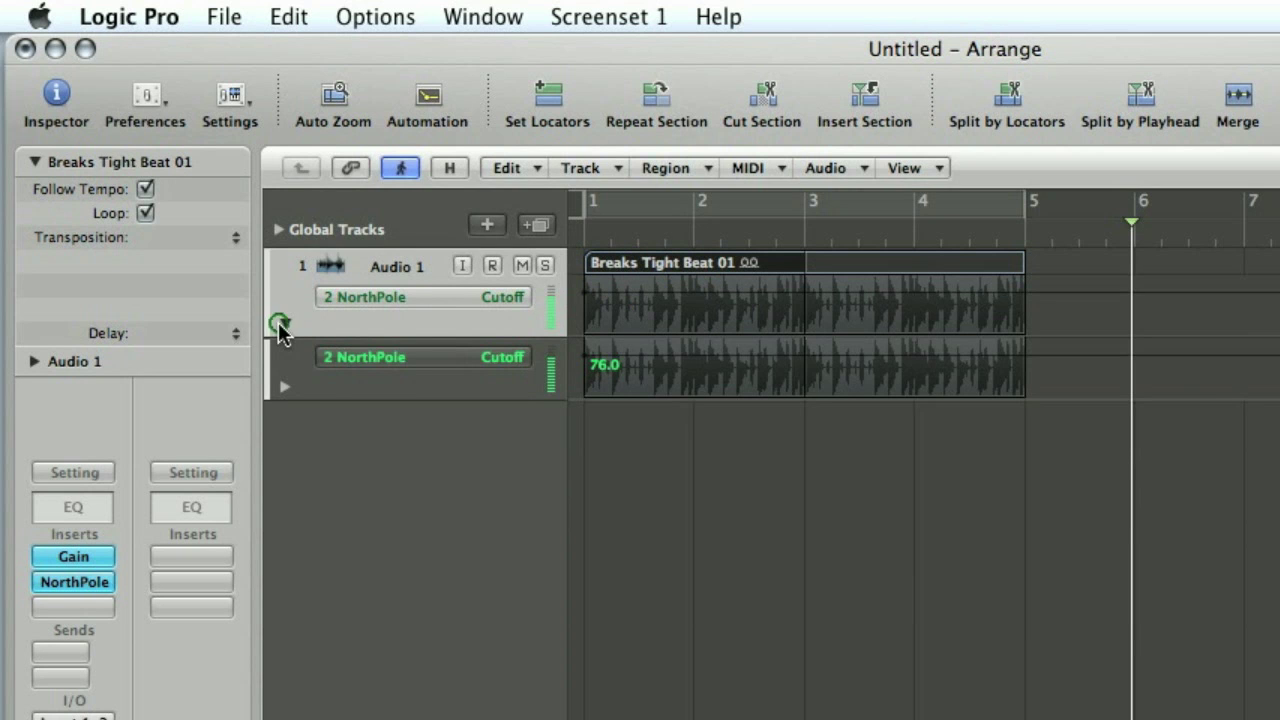
{"action": "left_click", "coordinate": [361, 366]}
{"action": "mouse_move", "coordinate": [473, 445]}
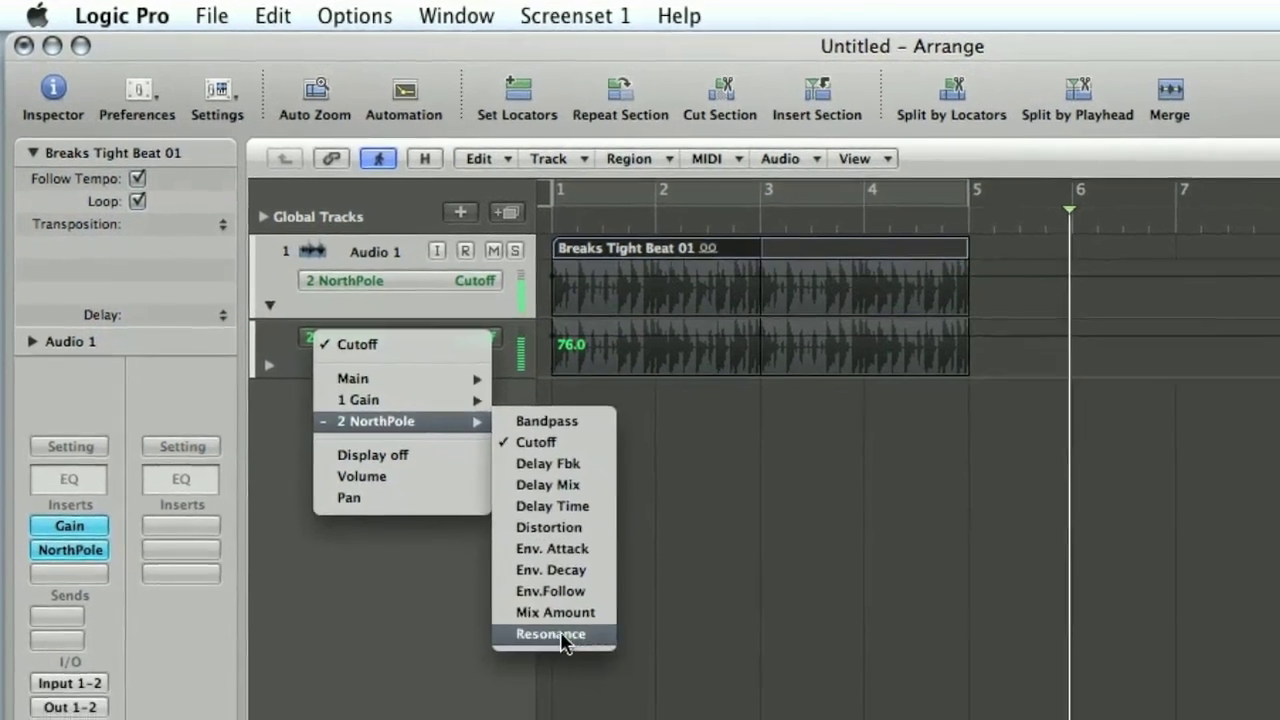
{"action": "left_click", "coordinate": [588, 668]}
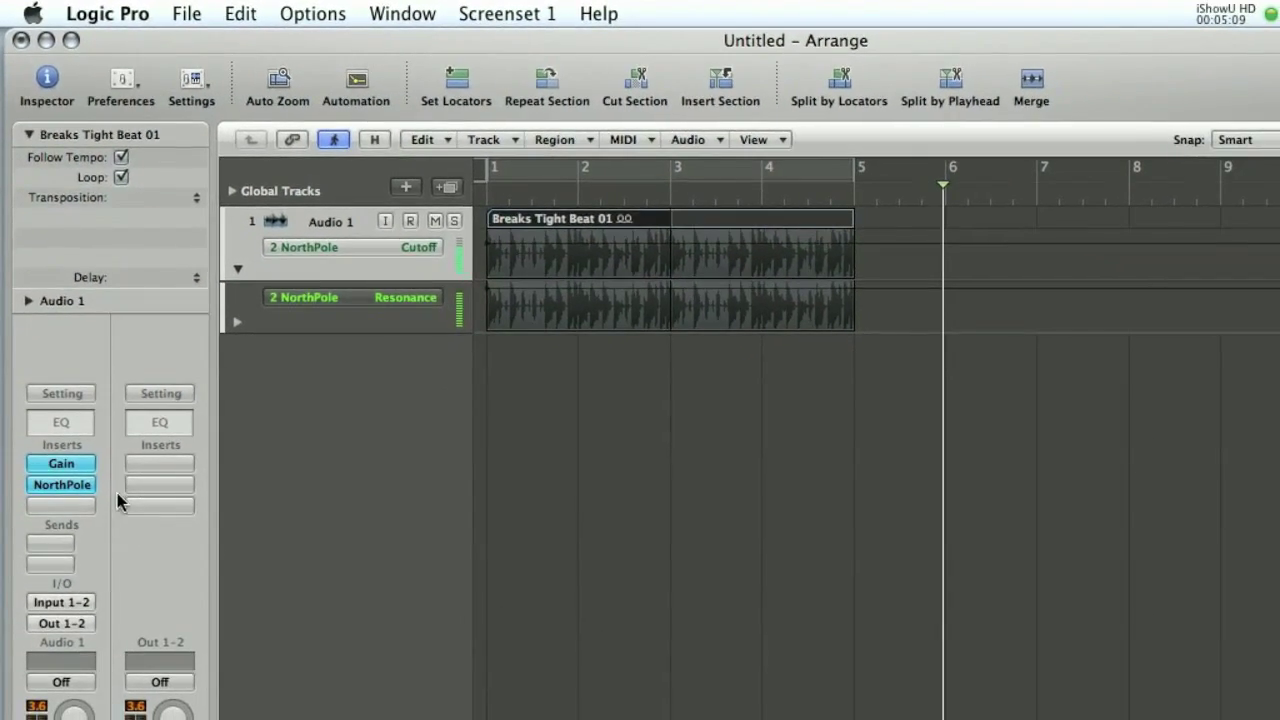
Open NorthPole, set Env.Amt, Dly Mix, Dly Time and Dly Fbk to 0, and switch the filter to LPF.
{"action": "left_click", "coordinate": [55, 485]}
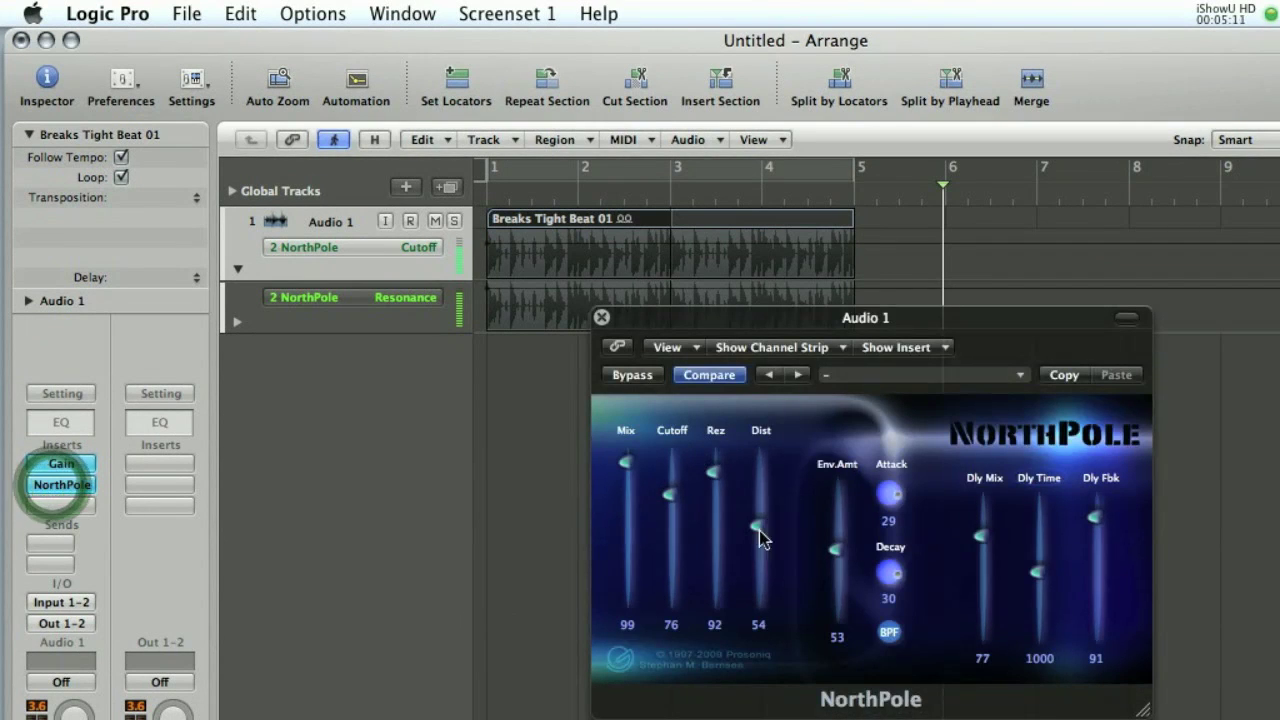
{"action": "left_click_drag", "start_coordinate": [837, 552], "coordinate": [833, 684]}
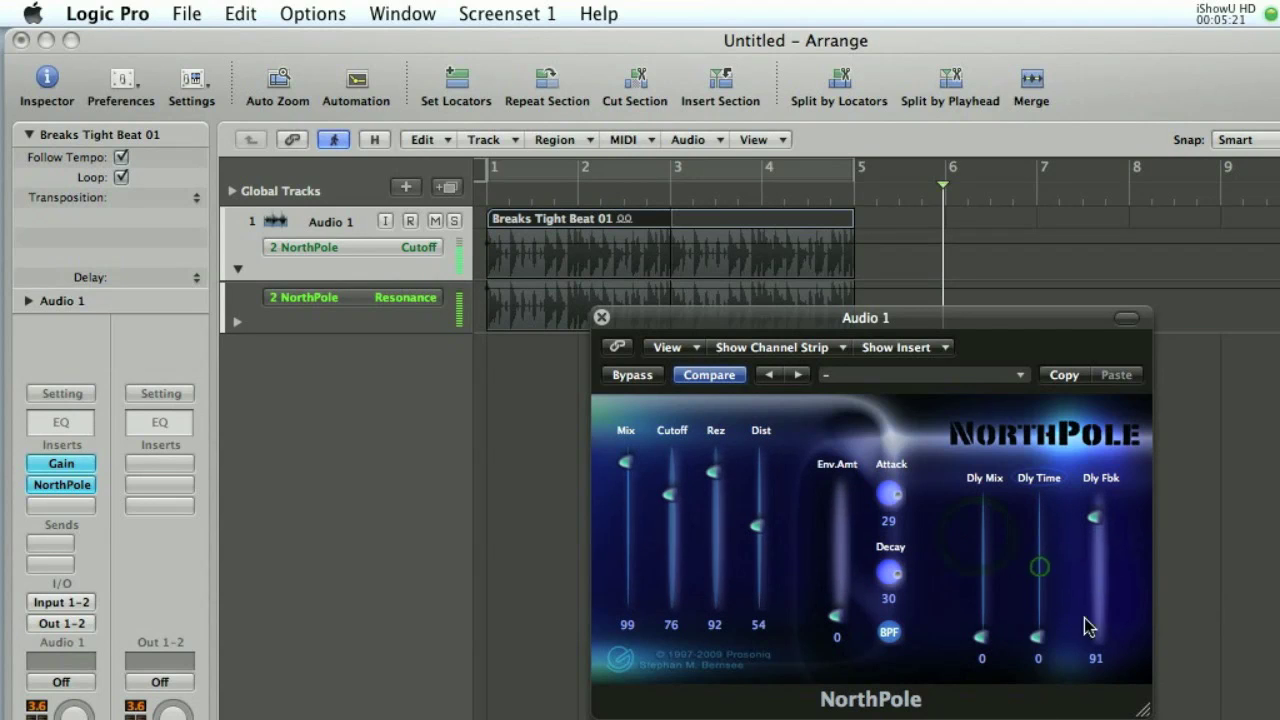
{"action": "left_click_drag", "start_coordinate": [1097, 519], "coordinate": [1086, 691]}
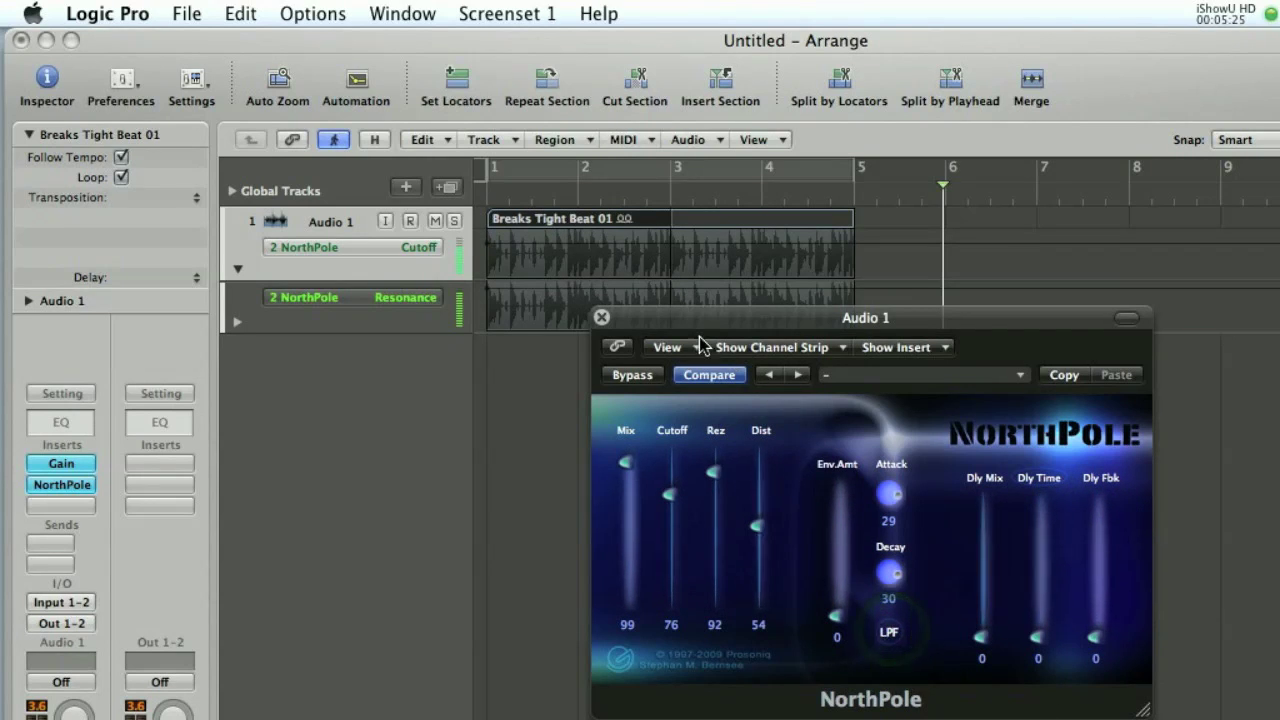
Move the NorthPole window clear of the automation lanes and start cycle playback from bar 1 to bar 5.
{"action": "left_click_drag", "start_coordinate": [700, 343], "coordinate": [749, 428]}
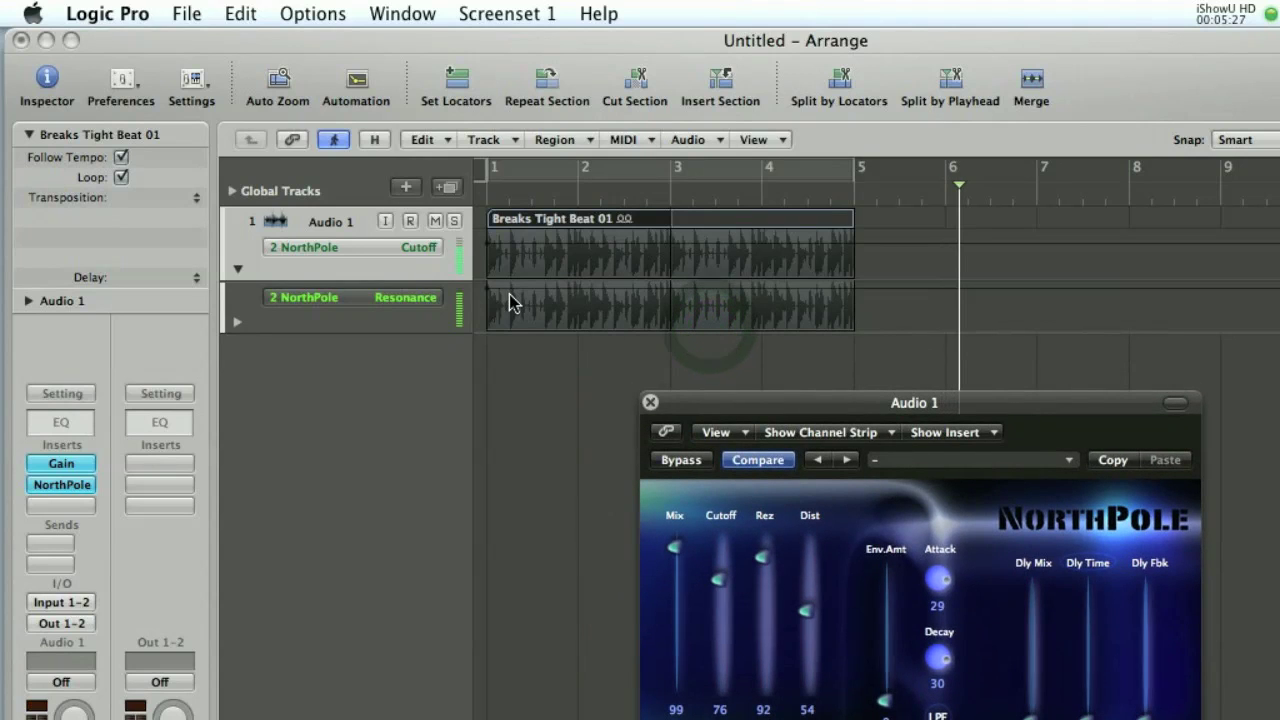
{"action": "left_click", "coordinate": [575, 176]}
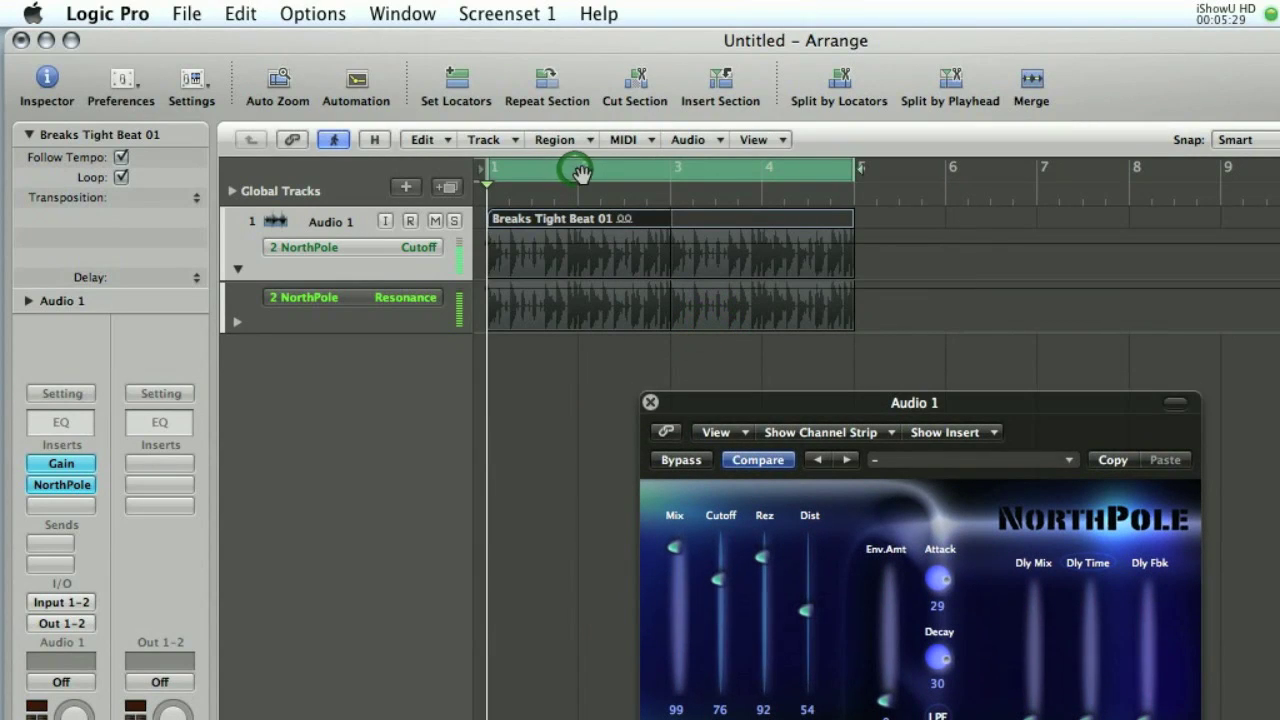
{"action": "key", "text": "space"}
Draw a zigzag Resonance automation curve across the region with points at about 24.1, 74.8, 44.4, 88.8 and 23.3.
{"action": "left_click", "coordinate": [535, 290]}
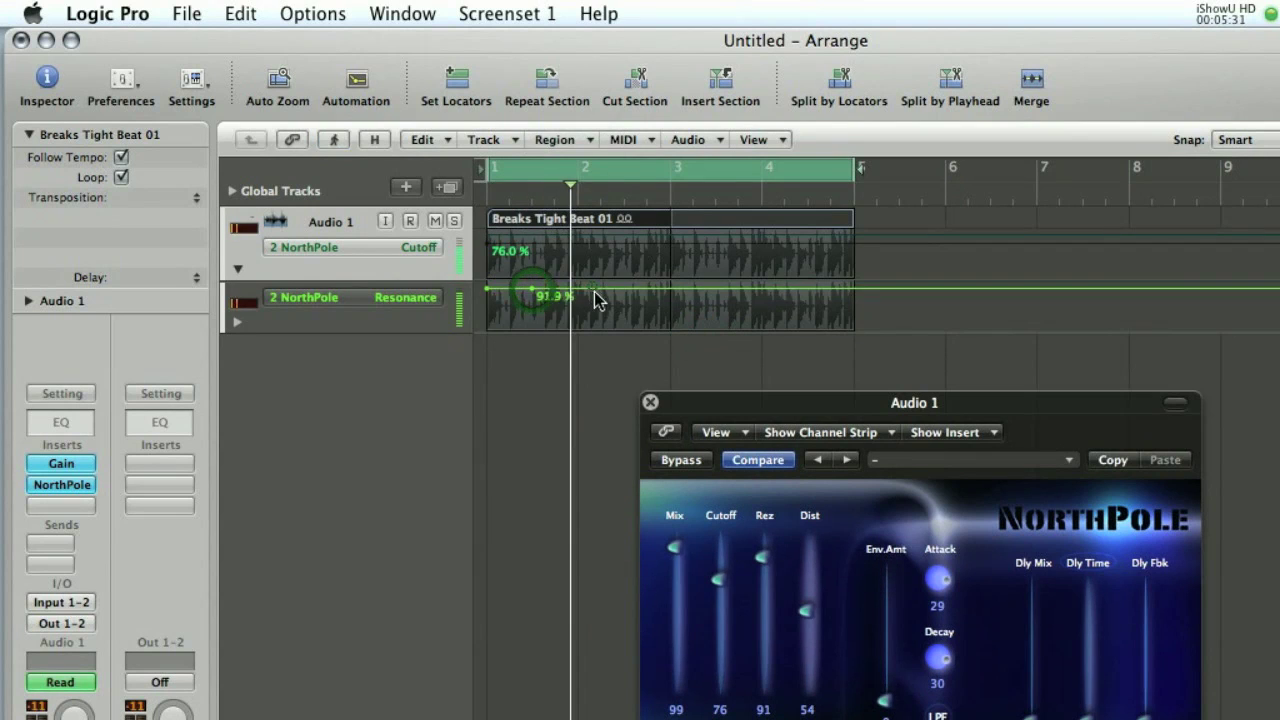
{"action": "left_click_drag", "start_coordinate": [531, 290], "coordinate": [531, 320]}
{"action": "left_click", "coordinate": [637, 297]}
{"action": "left_click", "coordinate": [713, 308]}
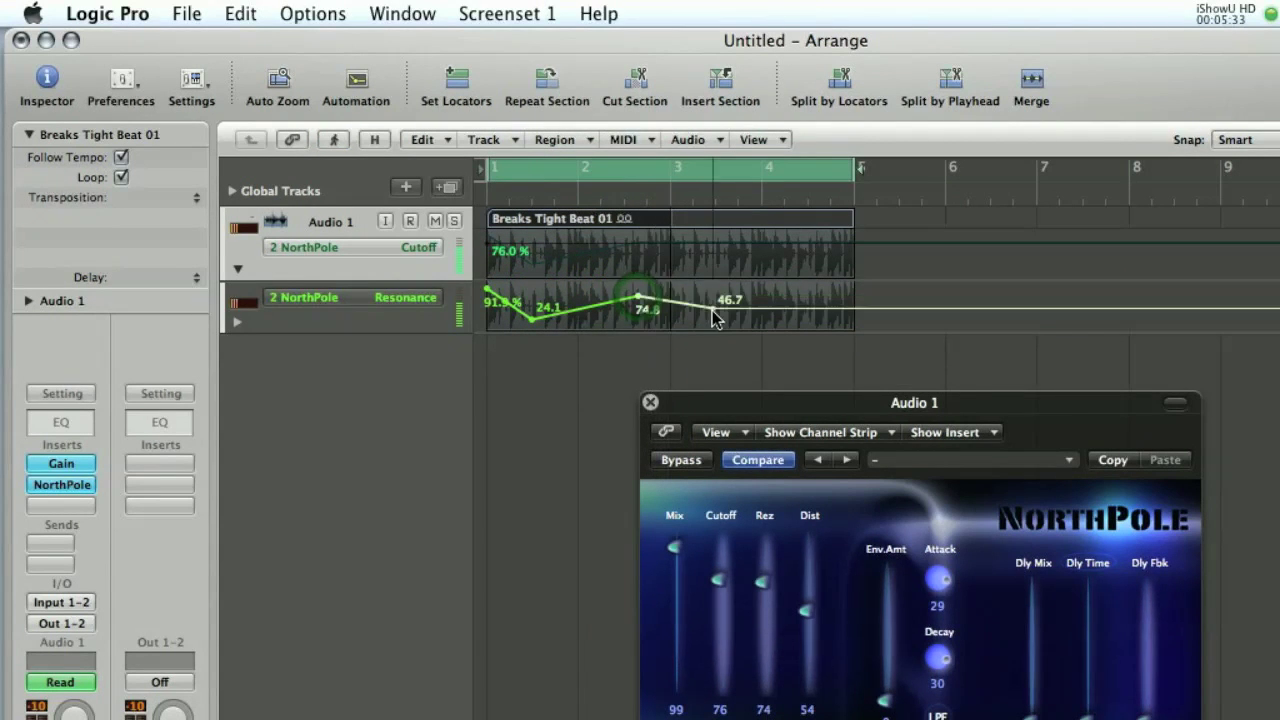
{"action": "left_click", "coordinate": [803, 290]}
{"action": "left_click", "coordinate": [818, 320]}
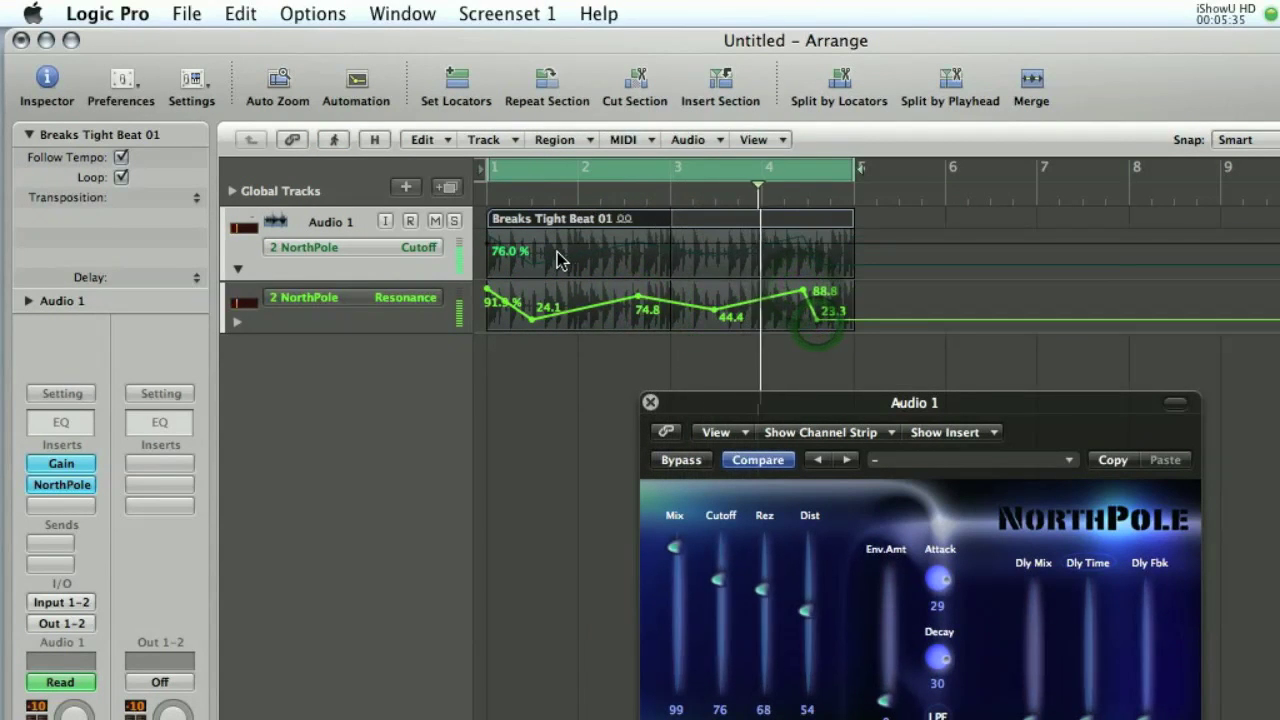
Draw a zigzag Cutoff automation curve with points at about 58.4, 35.0, 79.5, 32.7, 72.4, 32.7 and 81.8.
{"action": "left_click", "coordinate": [558, 250]}
{"action": "left_click", "coordinate": [576, 262]}
{"action": "left_click", "coordinate": [661, 242]}
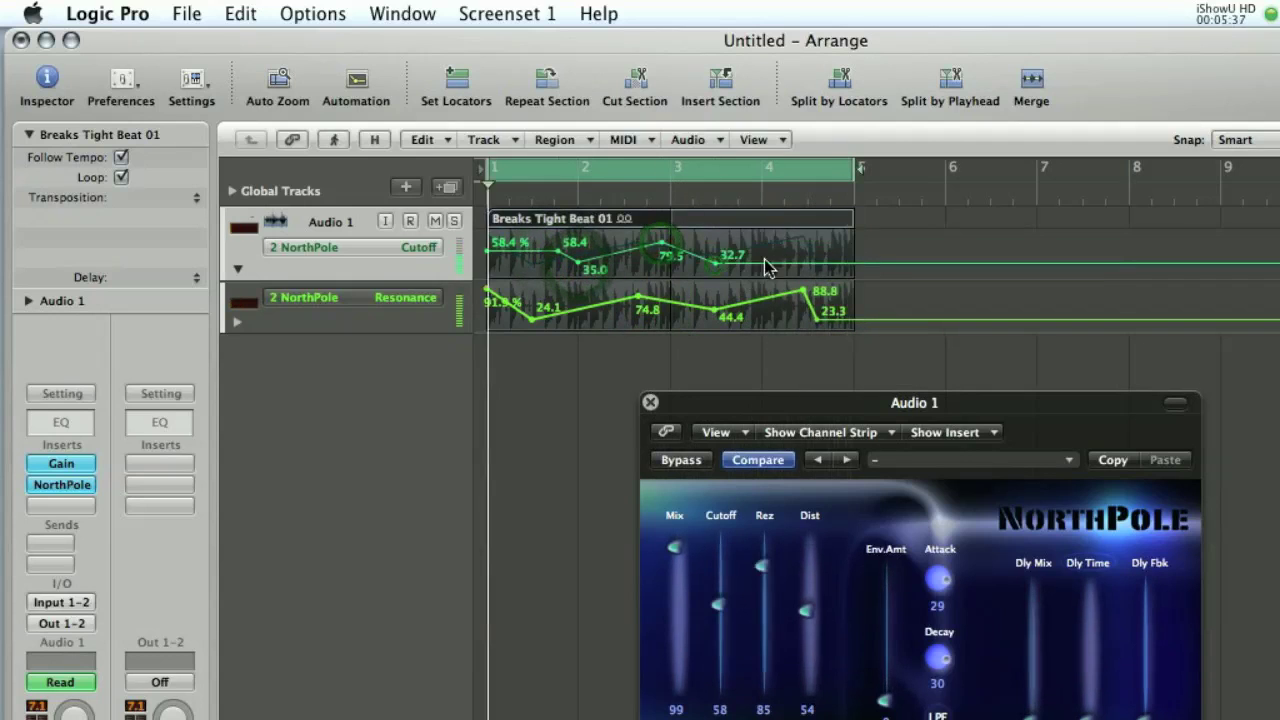
{"action": "left_click", "coordinate": [714, 262]}
{"action": "left_click", "coordinate": [784, 244]}
{"action": "left_click", "coordinate": [828, 262]}
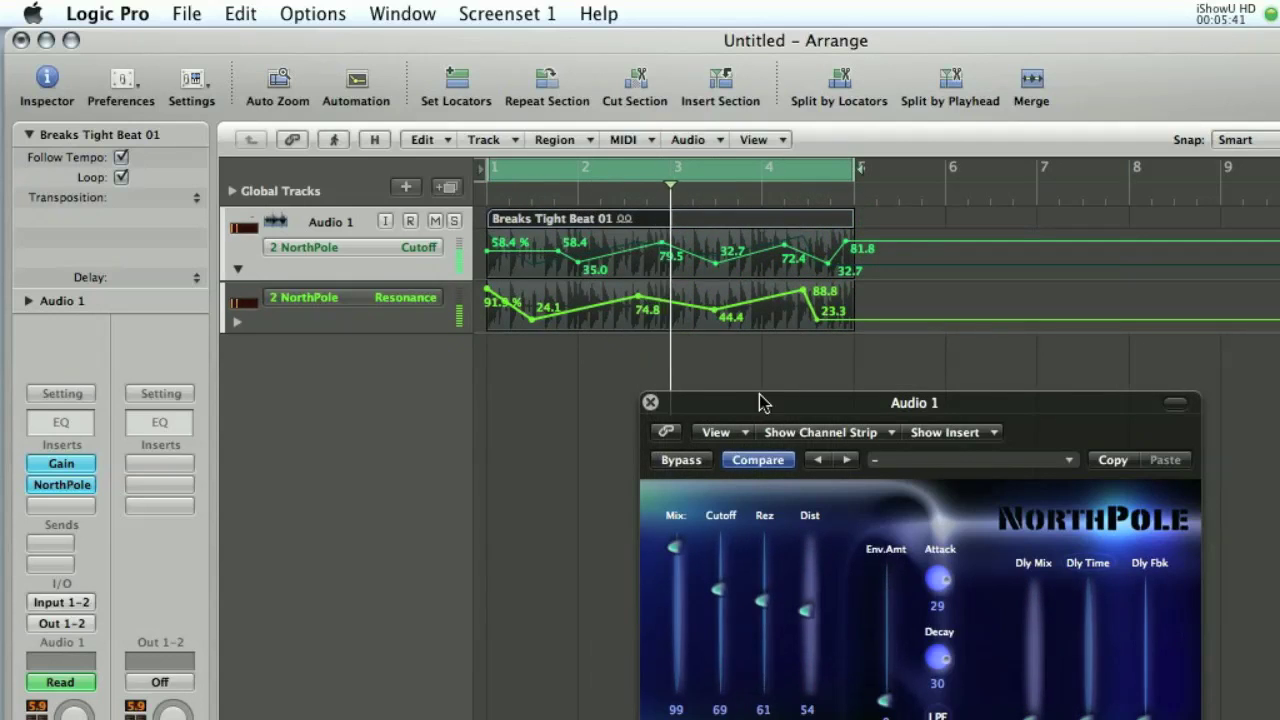
Reshape the automation into rises ending at bar 5, with Cutoff going from 9.3% to 99% and Resonance from 0% to 99%.
{"action": "left_click_drag", "start_coordinate": [757, 412], "coordinate": [670, 352]}
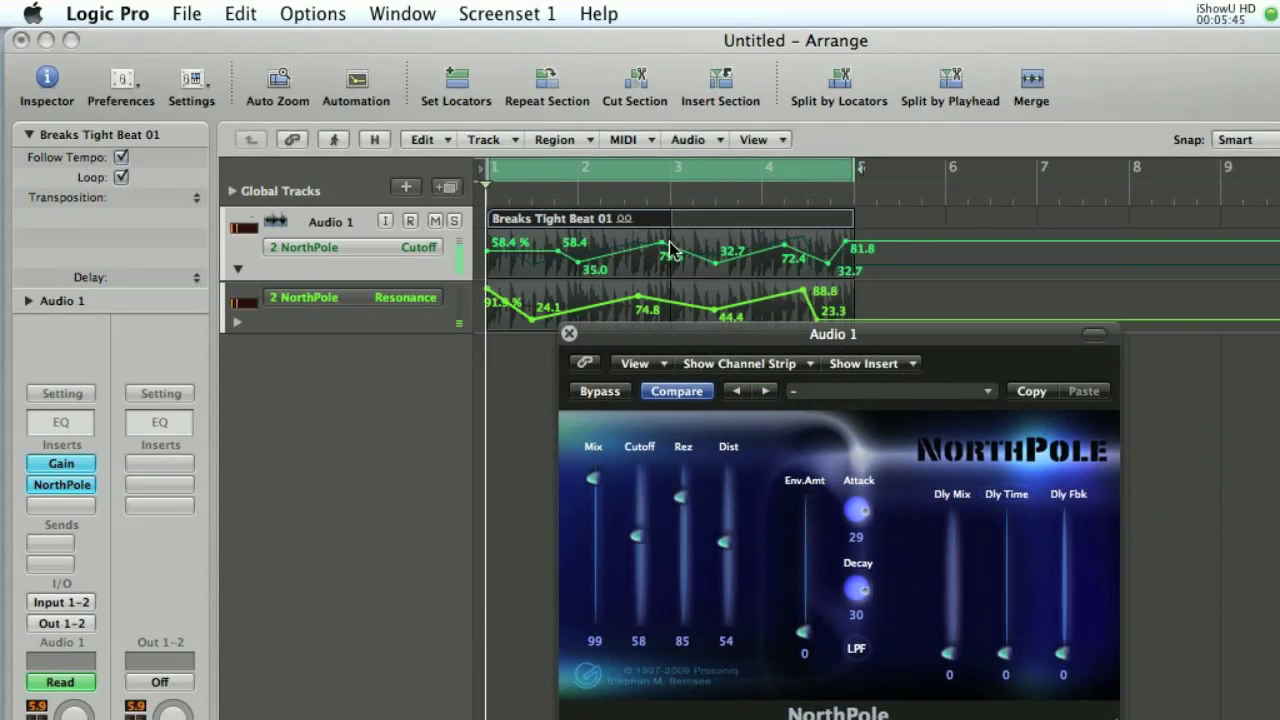
{"action": "mouse_move", "coordinate": [513, 259]}
{"action": "left_mouse_down"}
{"action": "mouse_move", "coordinate": [500, 273]}
{"action": "mouse_move", "coordinate": [654, 252]}
{"action": "mouse_move", "coordinate": [838, 250]}
{"action": "mouse_move", "coordinate": [857, 247]}
{"action": "mouse_move", "coordinate": [855, 233]}
{"action": "left_mouse_up"}
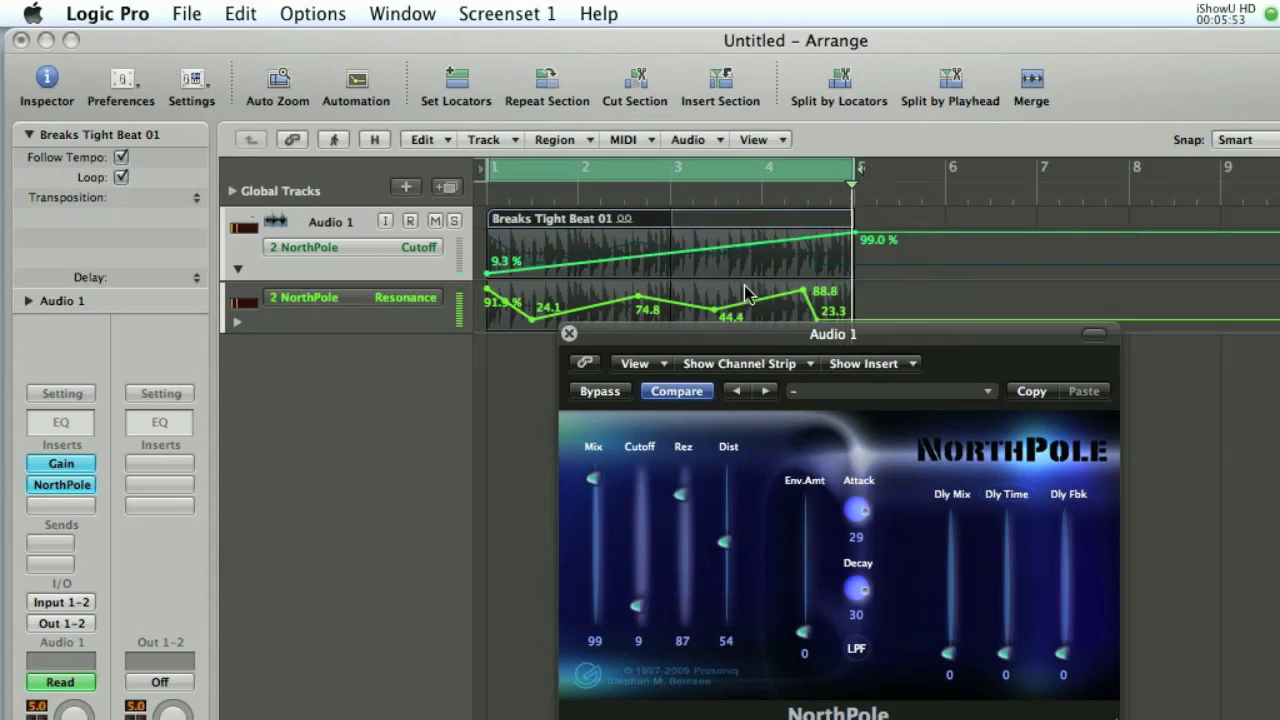
{"action": "left_click_drag", "start_coordinate": [487, 291], "coordinate": [487, 328]}
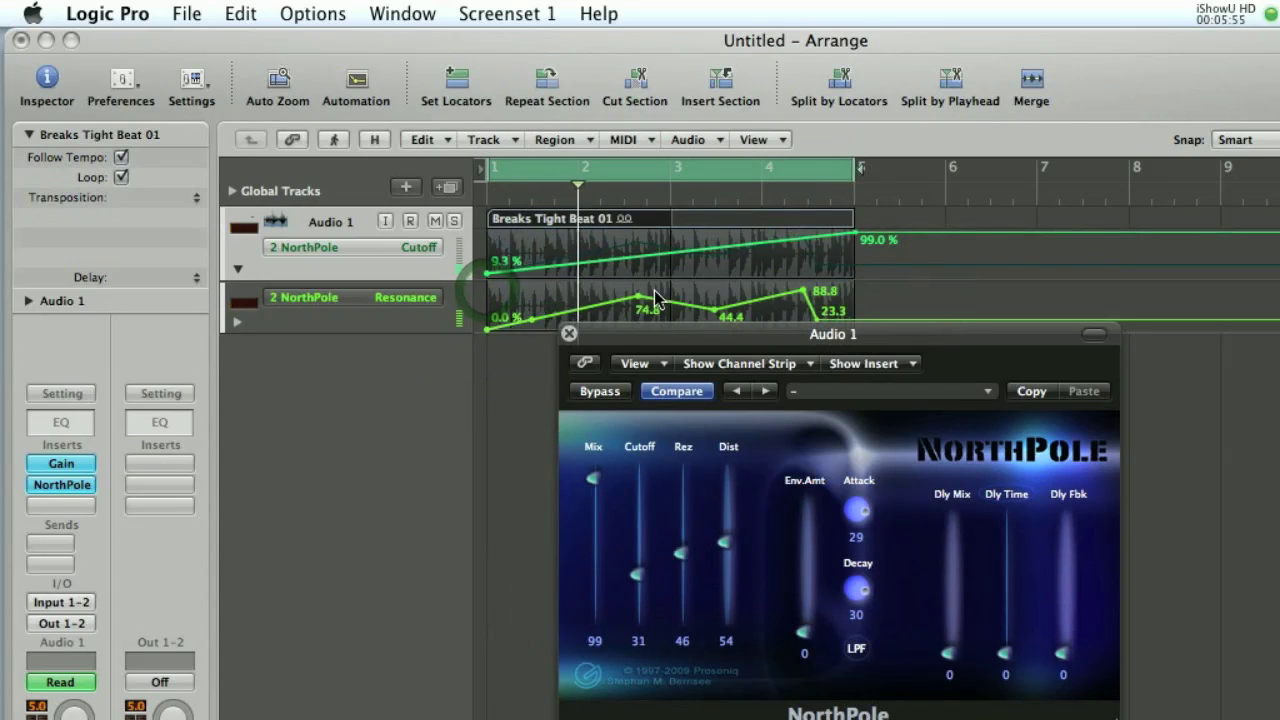
{"action": "left_click_drag", "start_coordinate": [637, 296], "coordinate": [852, 288]}
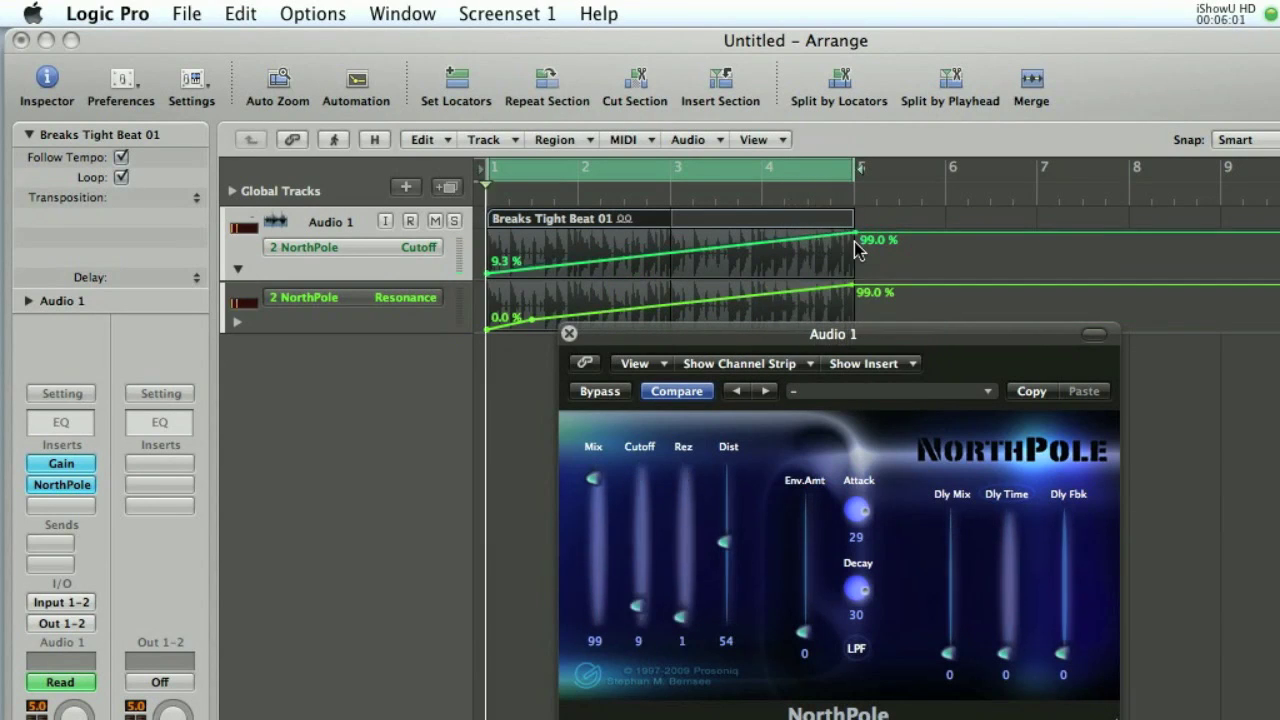